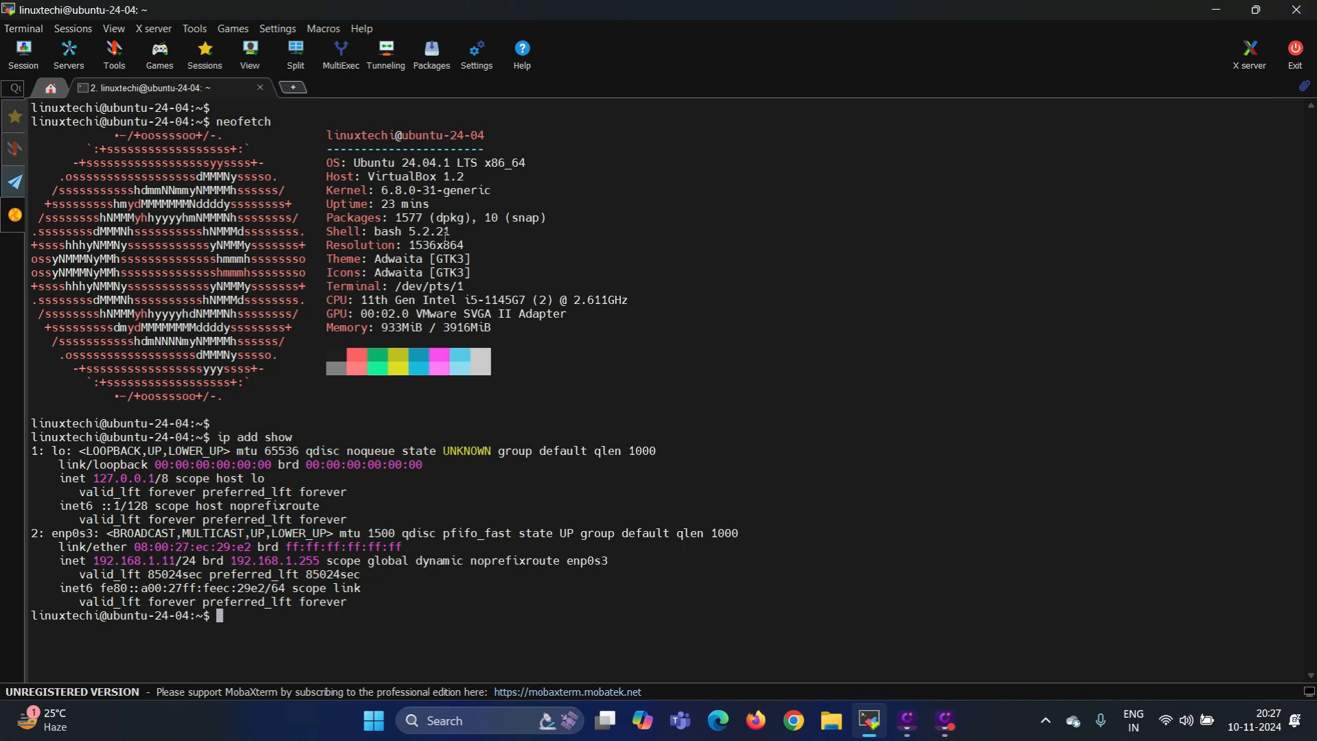
Highlight the enp0s3 inet address 192.168.1.11 in the ip addr show output.
left_click_drag(94, 562, 175, 561)
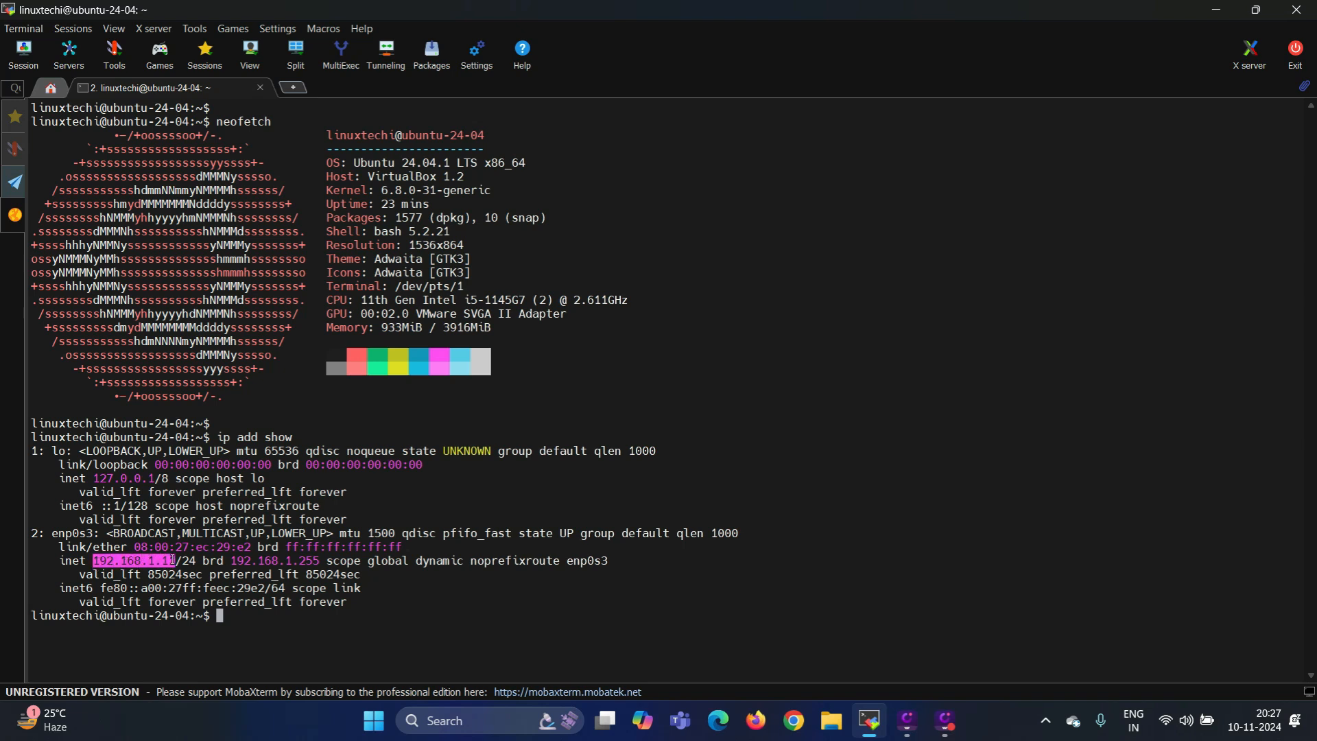
Run 'sudo apt update && sudo apt upgrade -y' with the sudo password, then clear the terminal.
left_click(469, 564)
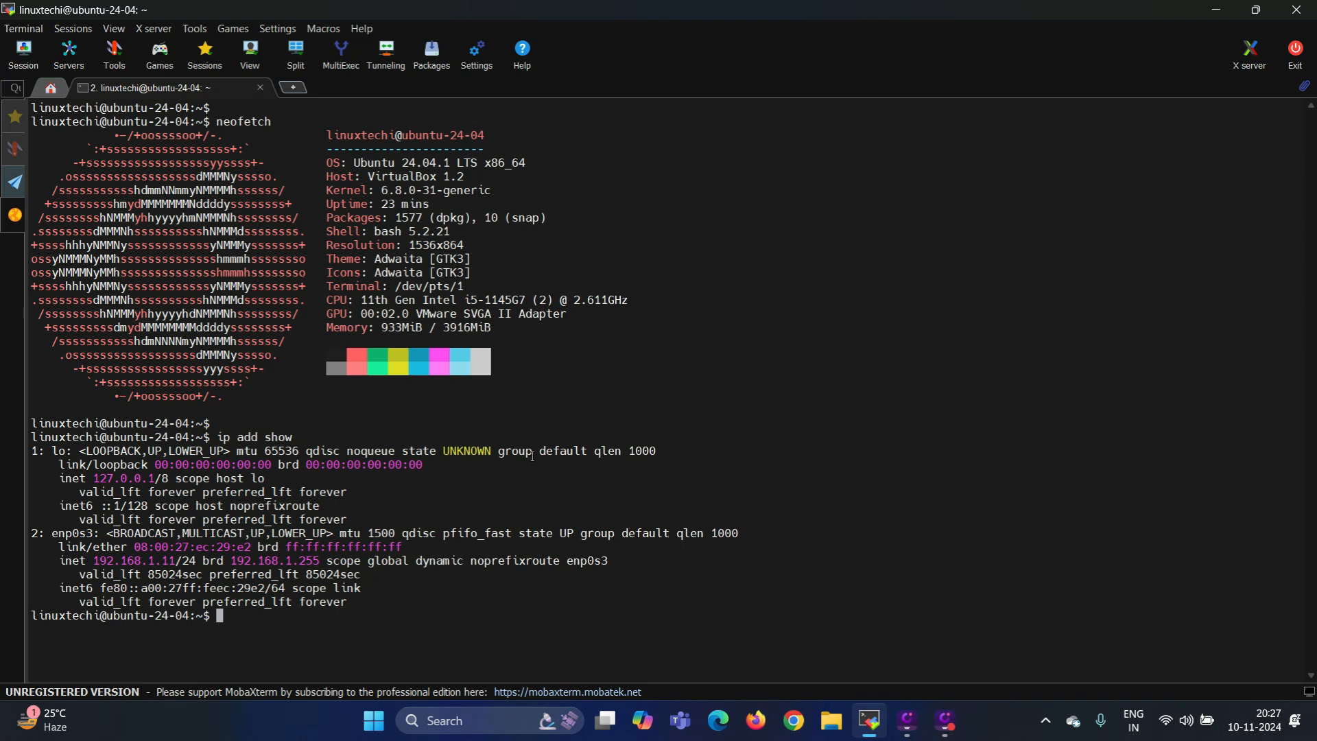
type("sudo apt update && sudo apt upgrade -y")
key("Return")
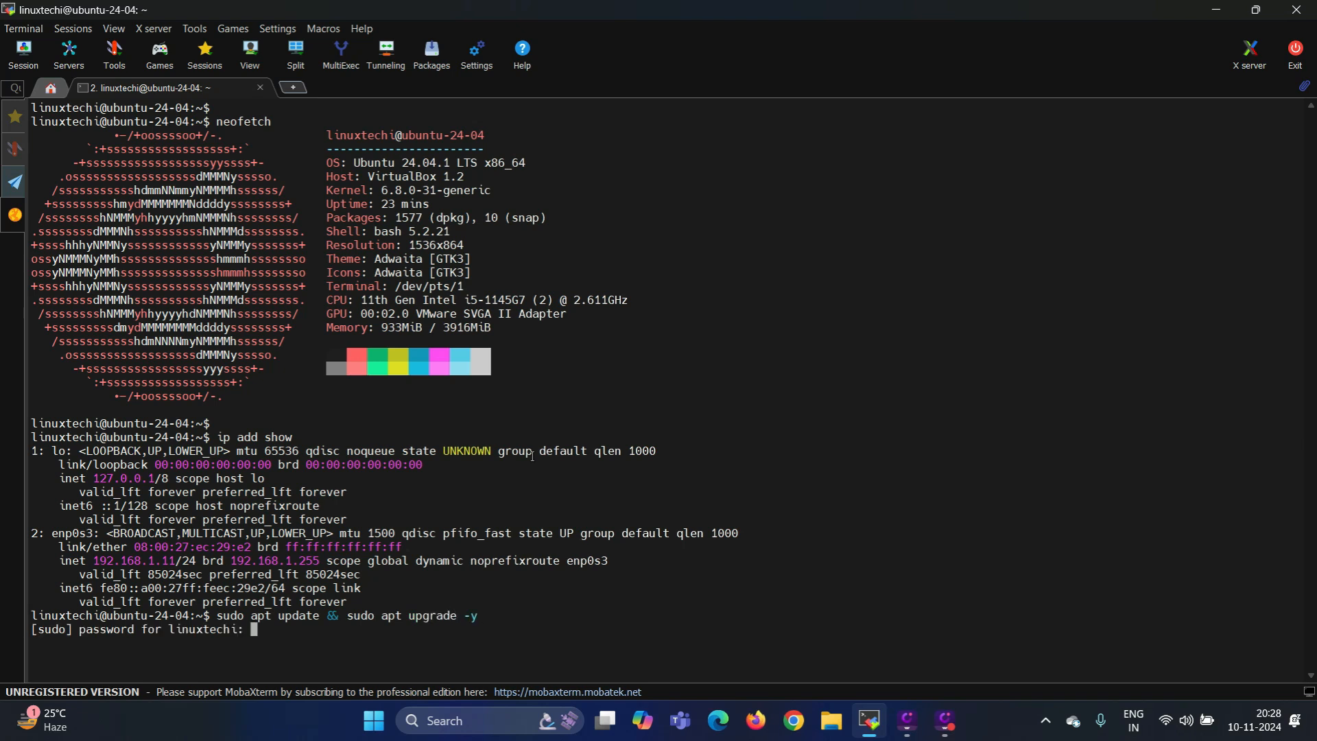
key("Return")
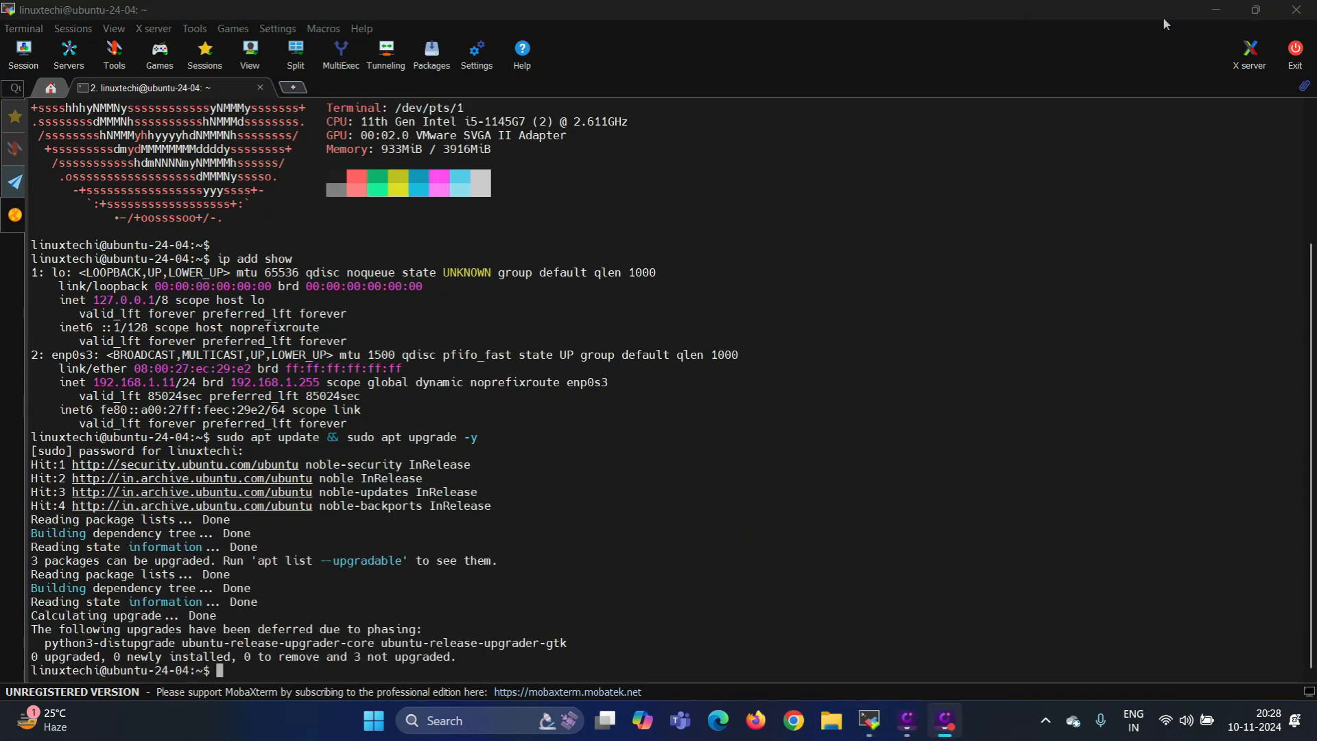
type("clear")
key("Return")
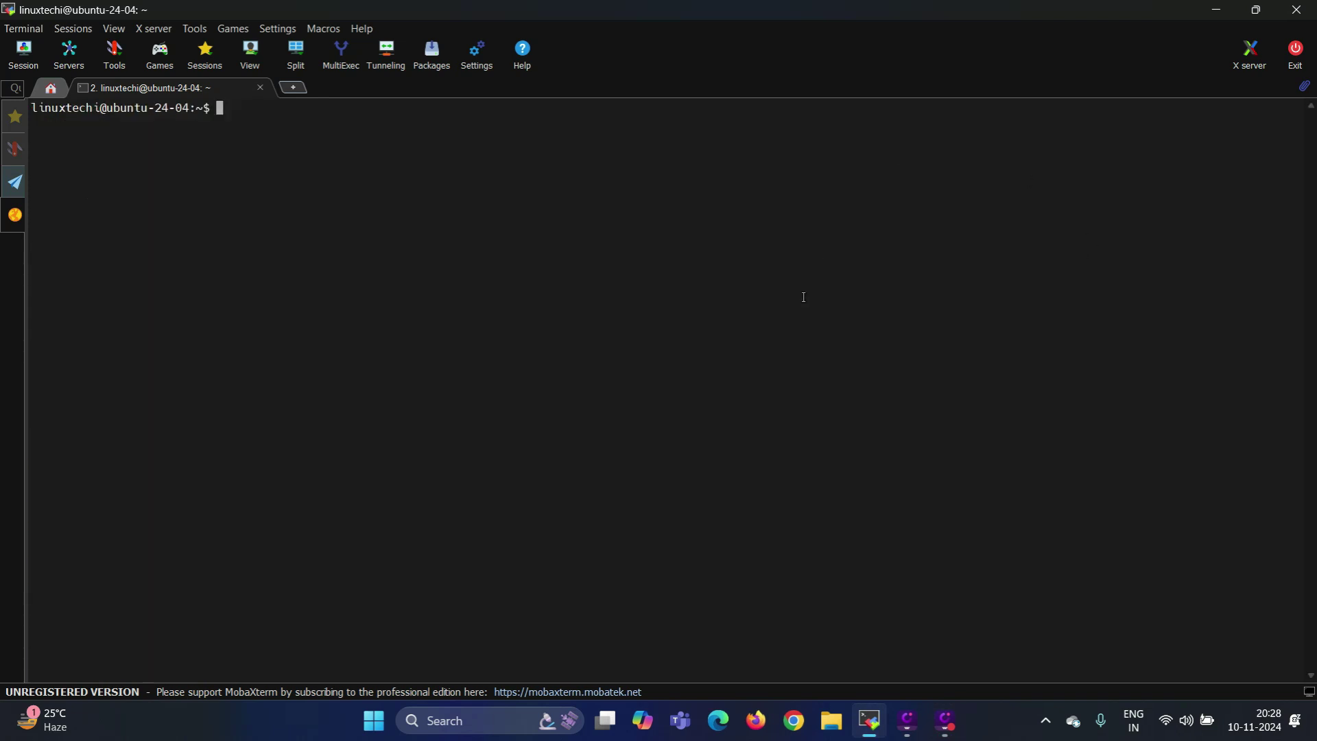
Run 'sudo apt install nfs-kernel-server -y' and let the NFS server install finish.
key("Return")
type("sudo apt ")
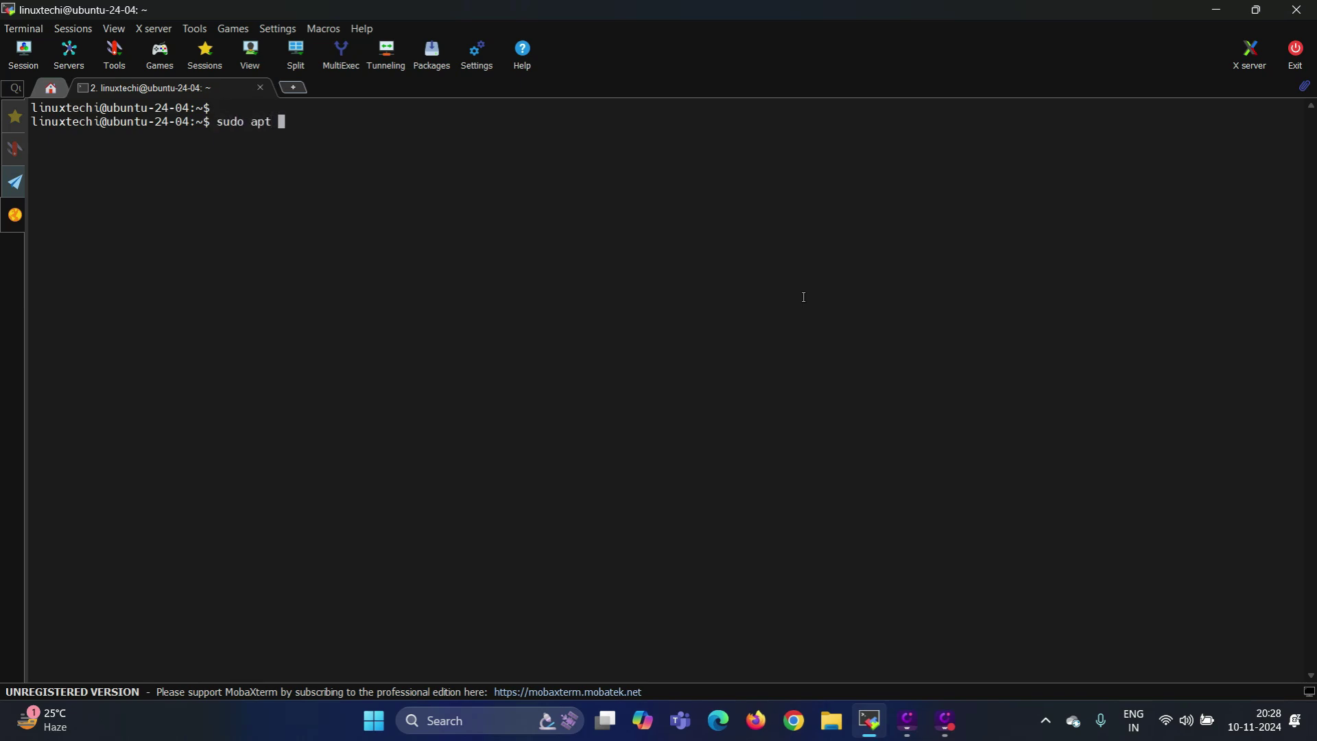
type("install nfs-kernel-server -y")
key("Return")
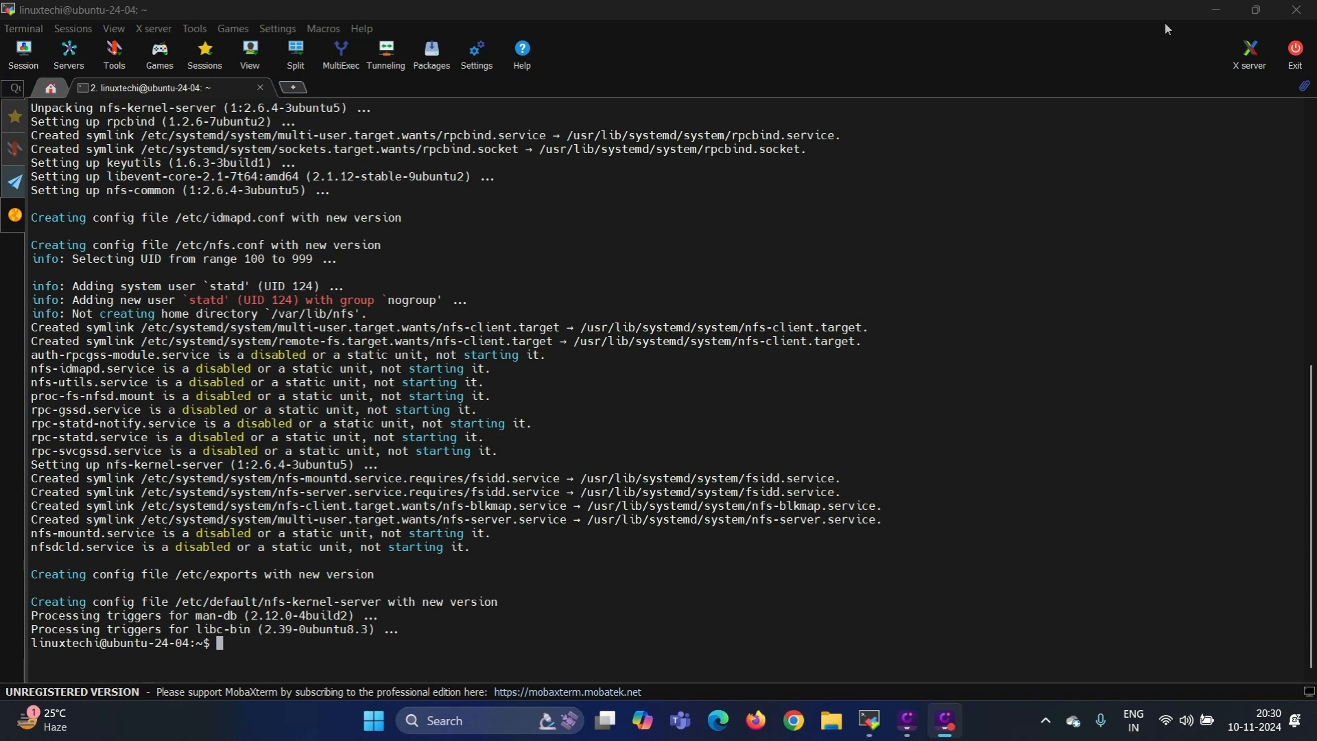
type("clear")
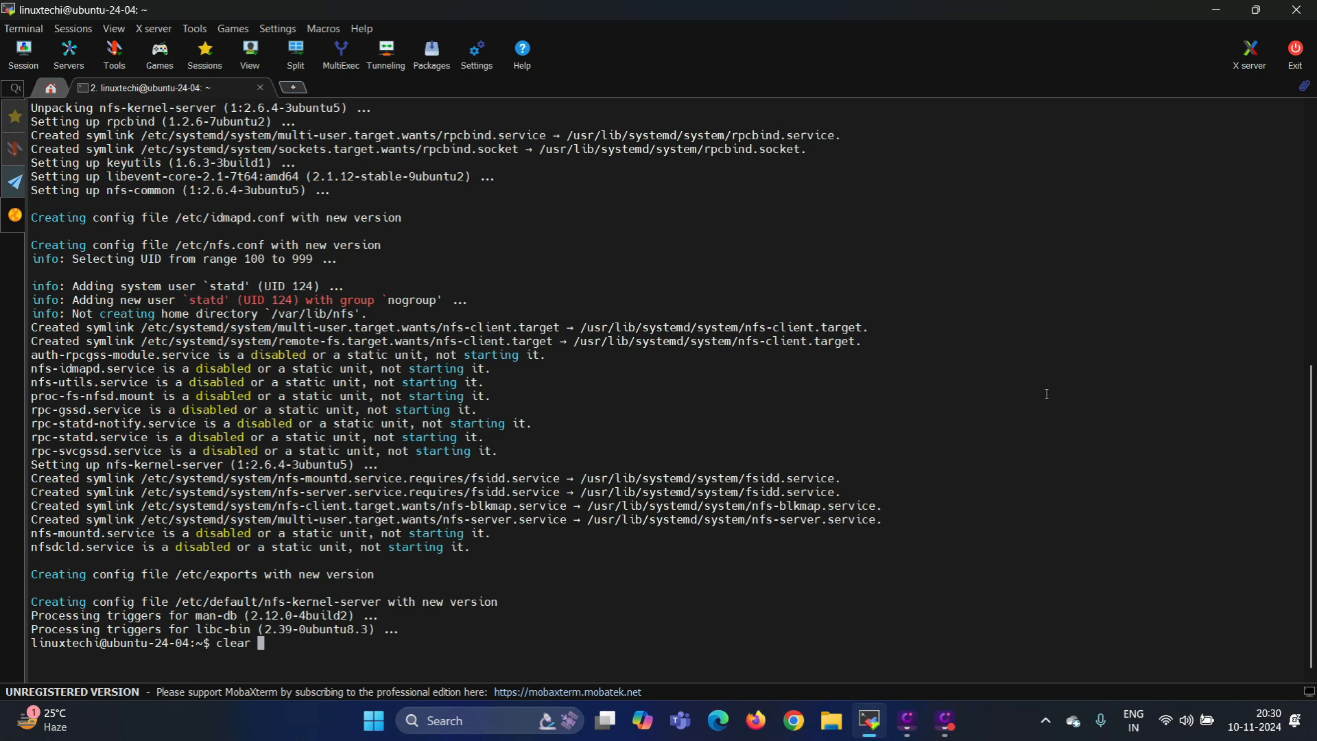
Create /var/nfs_share with 'sudo mkdir -p' and set its permissions to 777 with chmod.
key("Return")
key("Return")
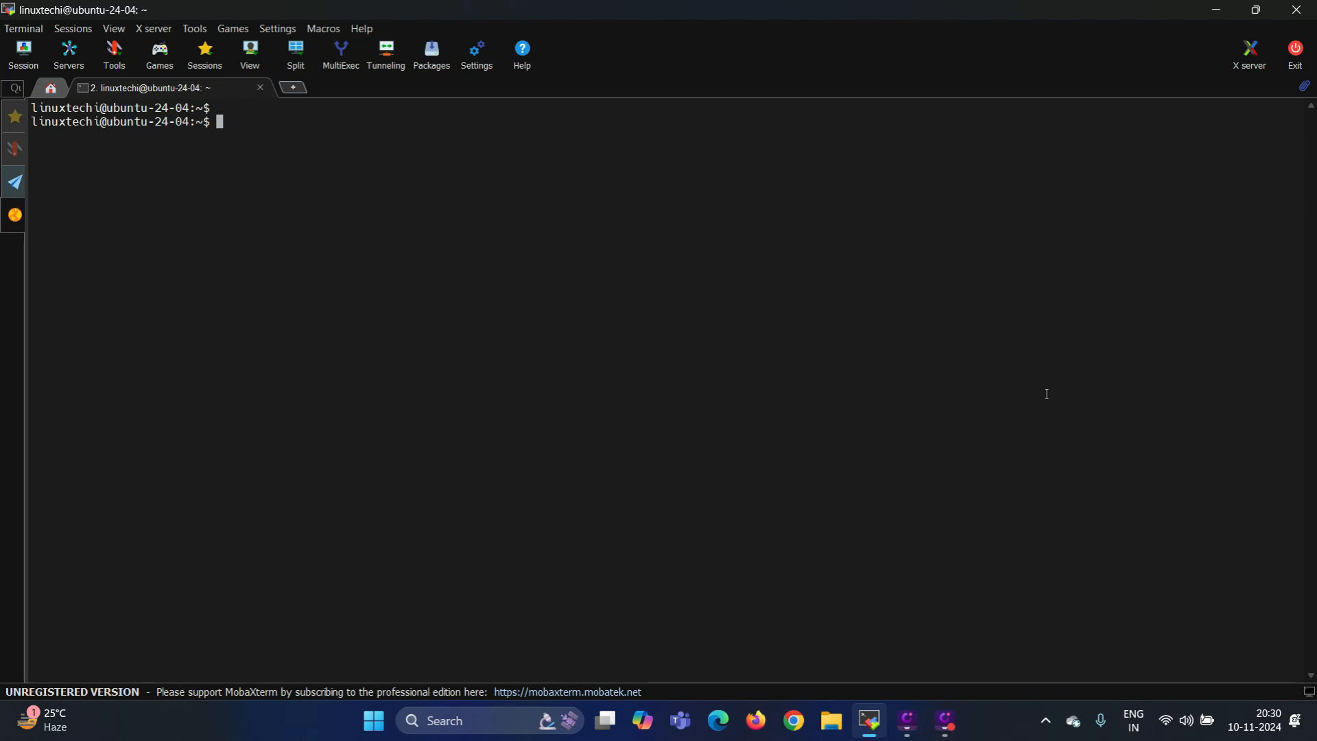
type("sudo ")
type("mkdir -p ")
type("/var/")
type("nsf")
key("BackSpace")
key("BackSpace")
type("fs_share")
key("Return")
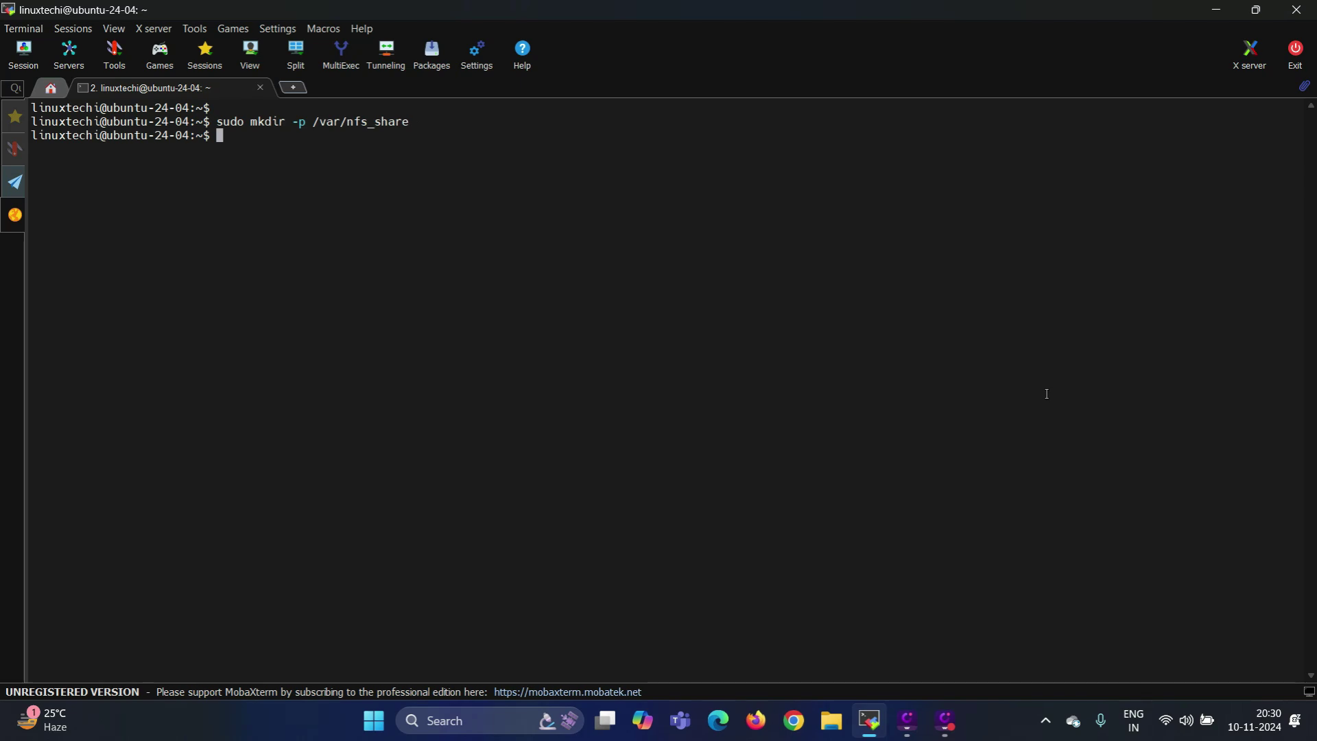
key("Return")
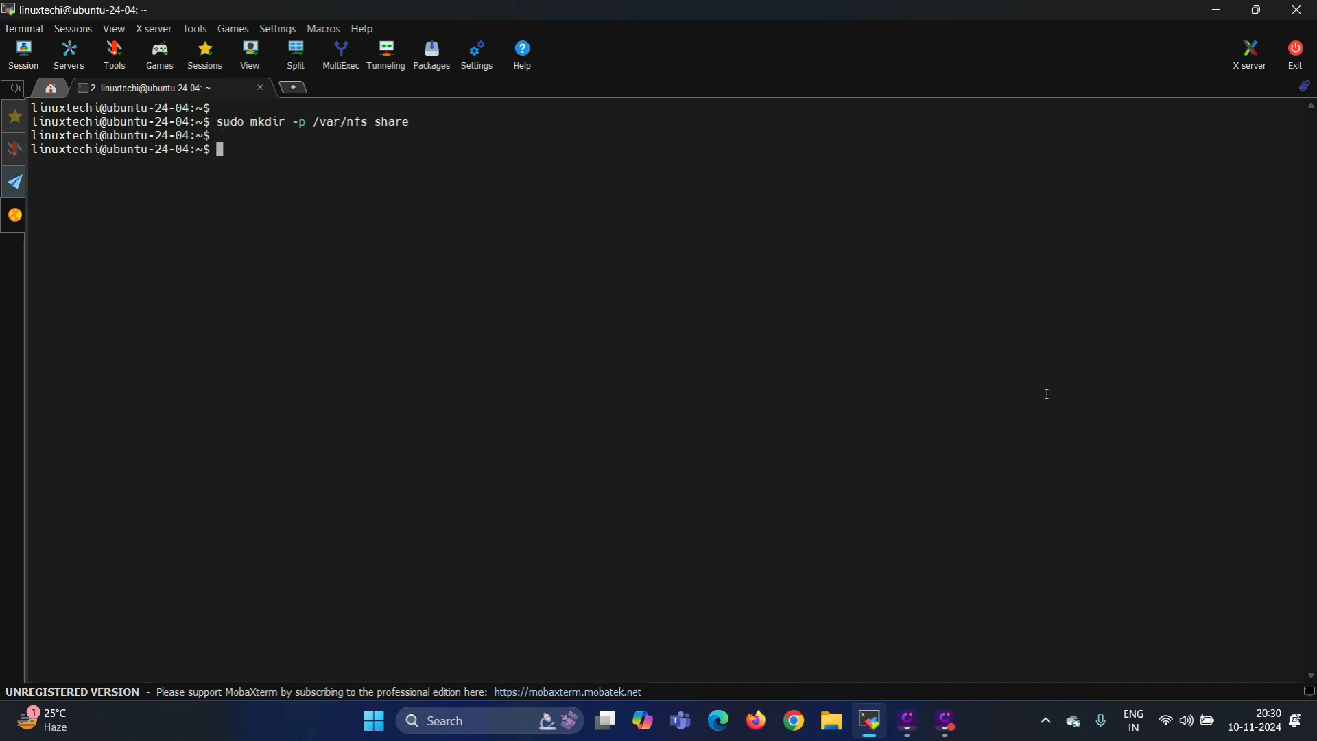
type("sudo chmod ")
type("777 /var/nfs_share/")
key("Return")
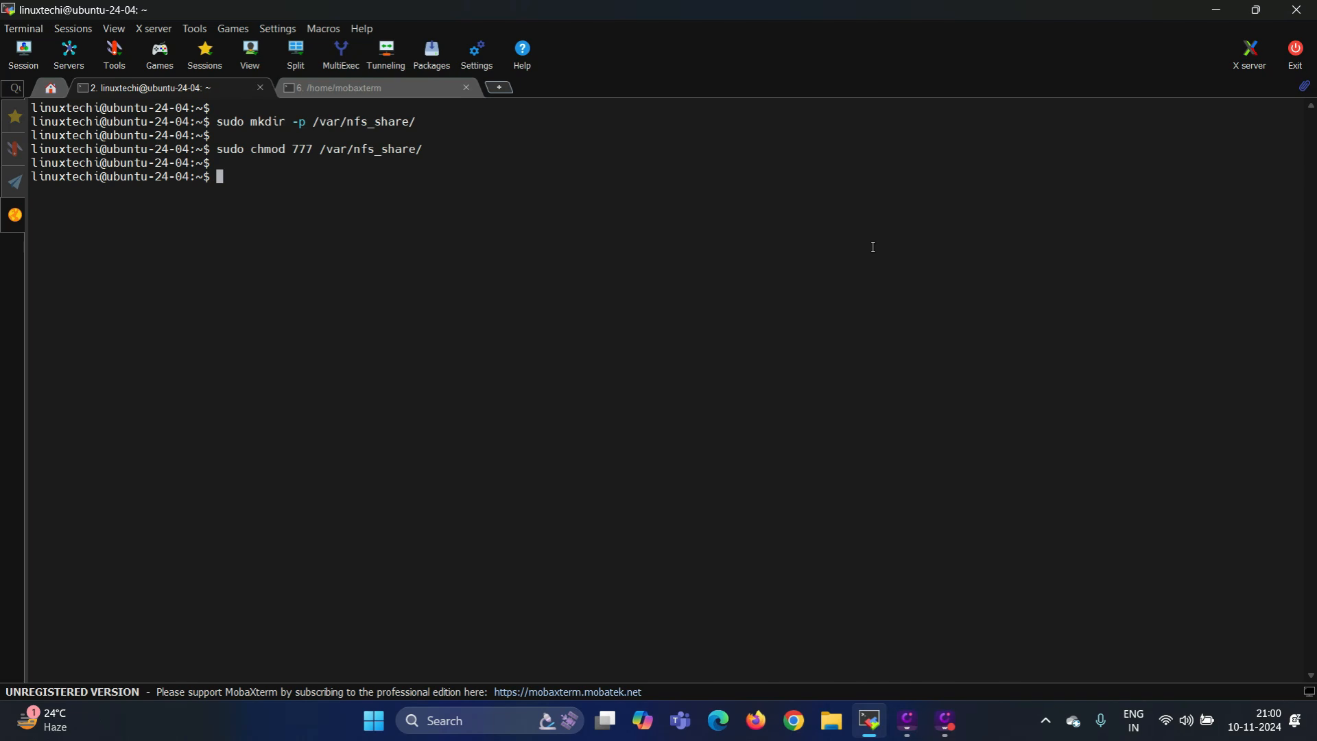
type("sudo vi /etc/e")
type("xports")
Edit /etc/exports in vi, adding '/var/nfs_share 192.168.1.0/24(rw,sync,no_subtree_check)' at the end.
key("Return")
key("G")
key("o")
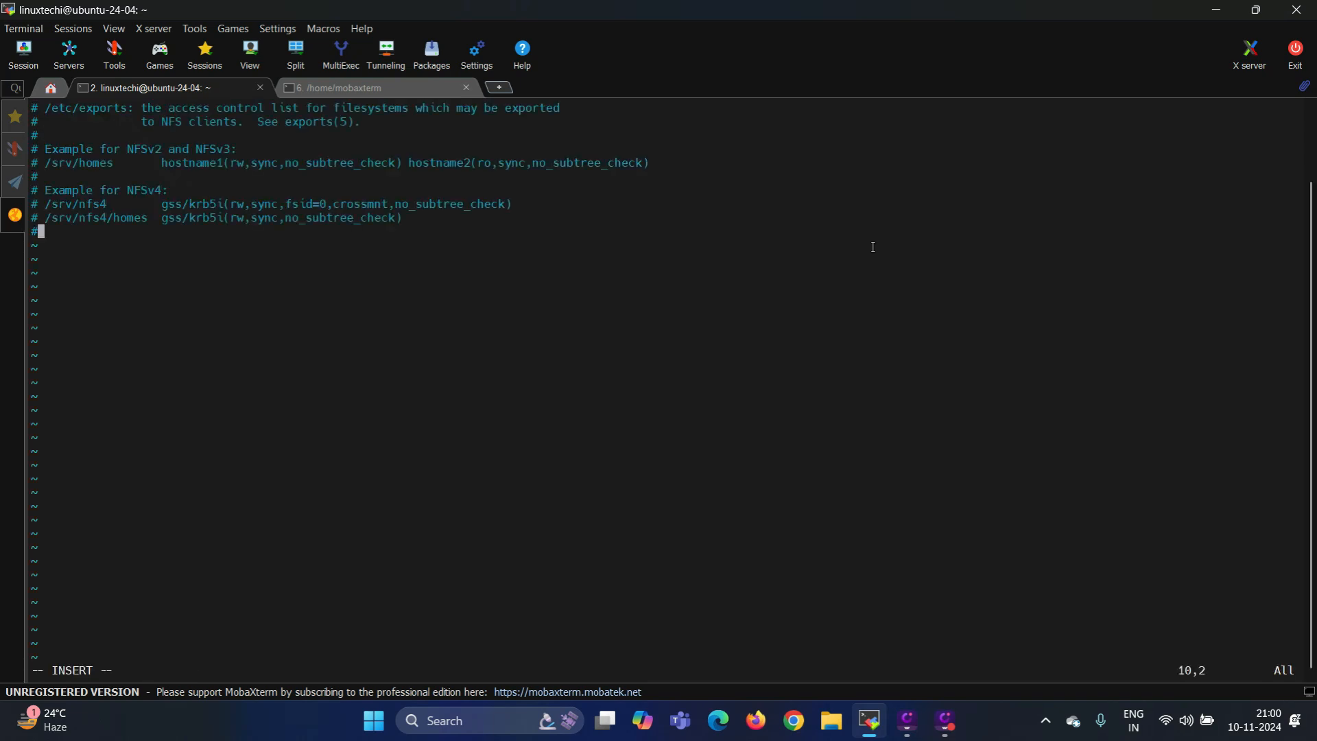
key("Return")
type("/var/nfs_share  192.168.1.0/24(rw,sync,no_subtree_check)")
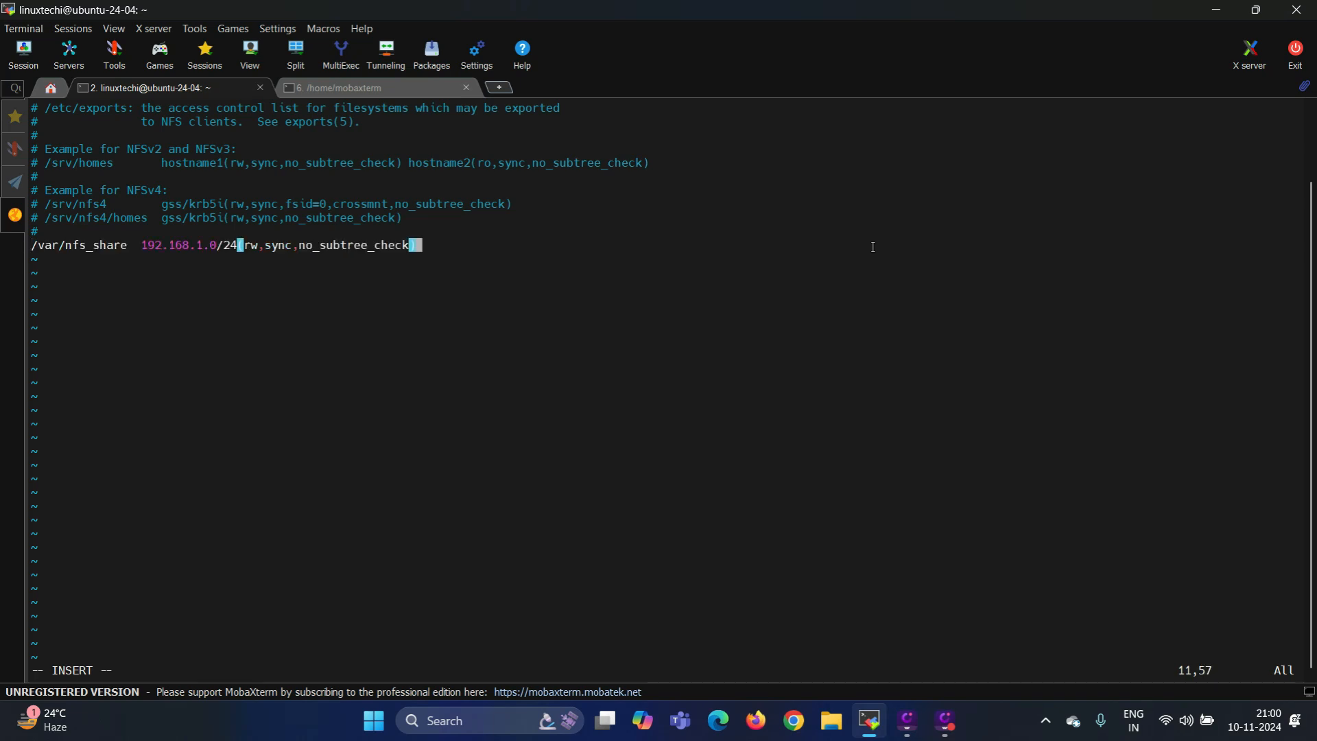
key("alt+Tab")
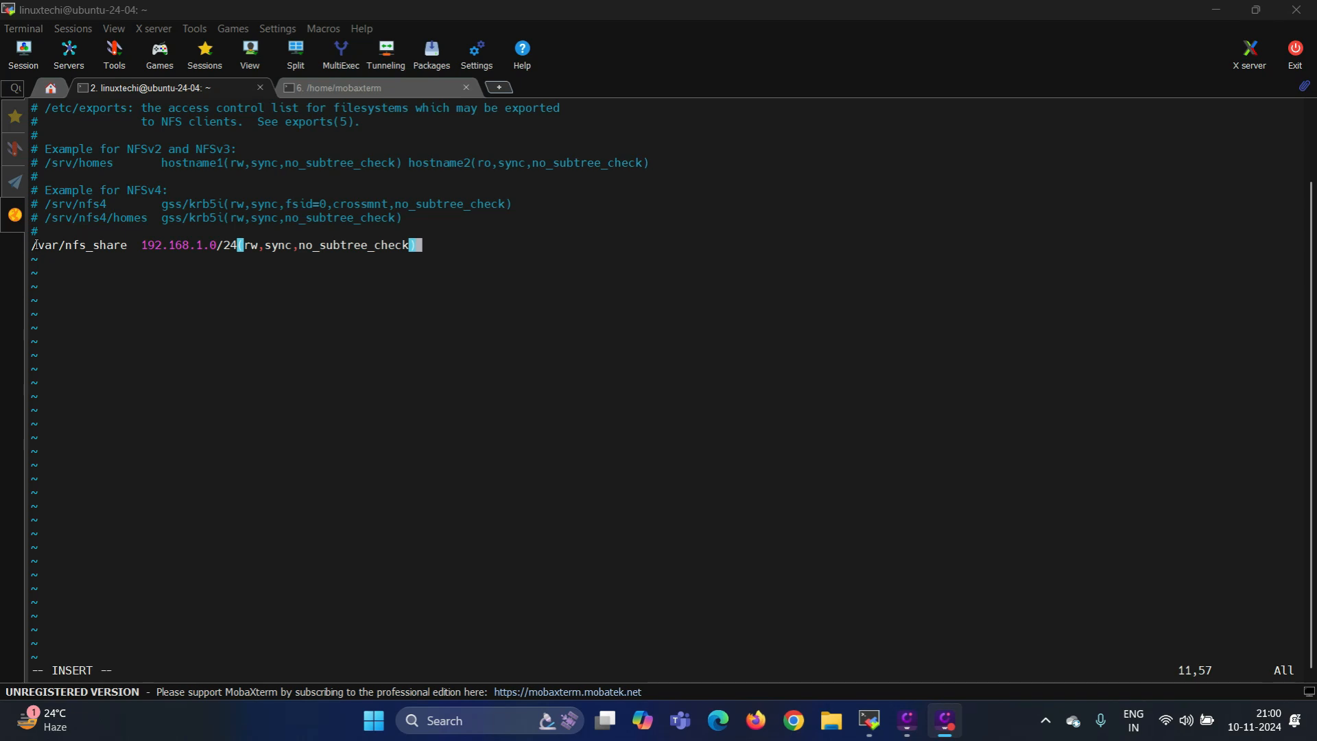
Highlight the shared path /var/nfs_share, the 192.168.1.0/24 network and the export options in turn.
left_click_drag(31, 246, 124, 247)
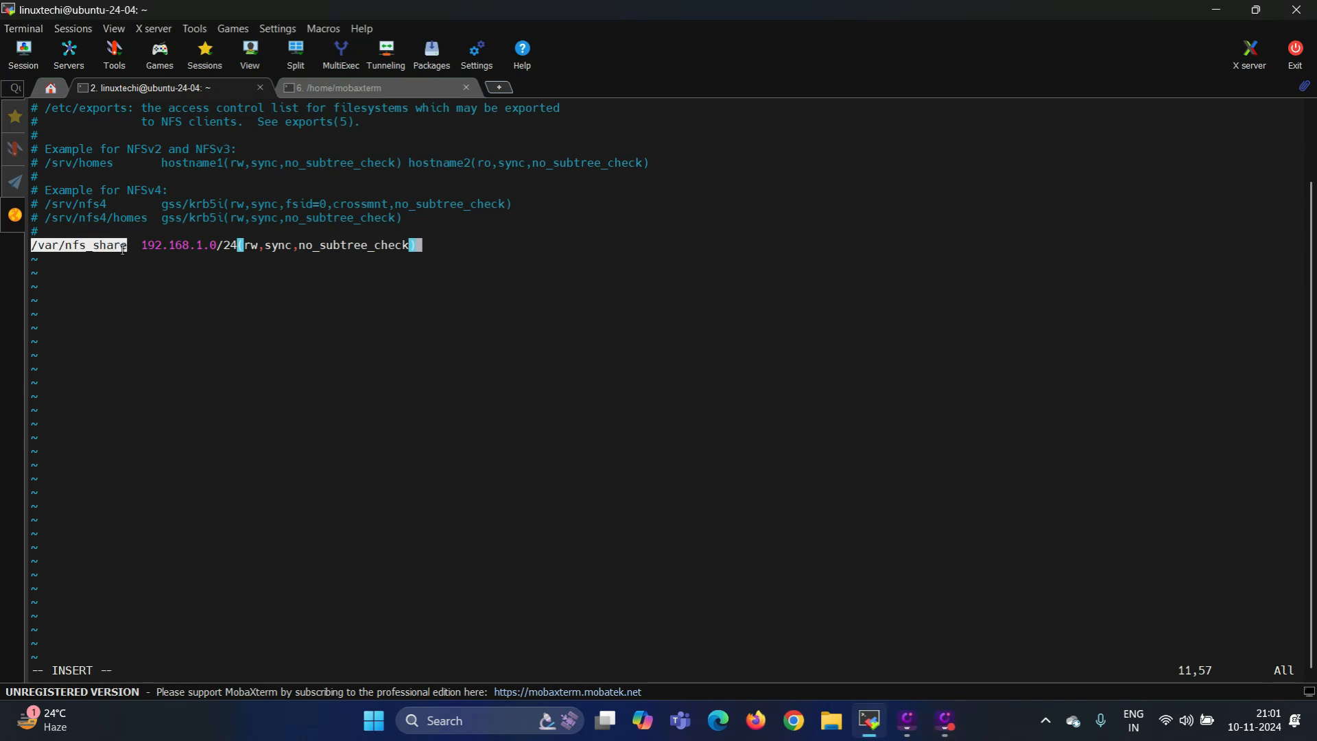
left_click_drag(142, 244, 239, 246)
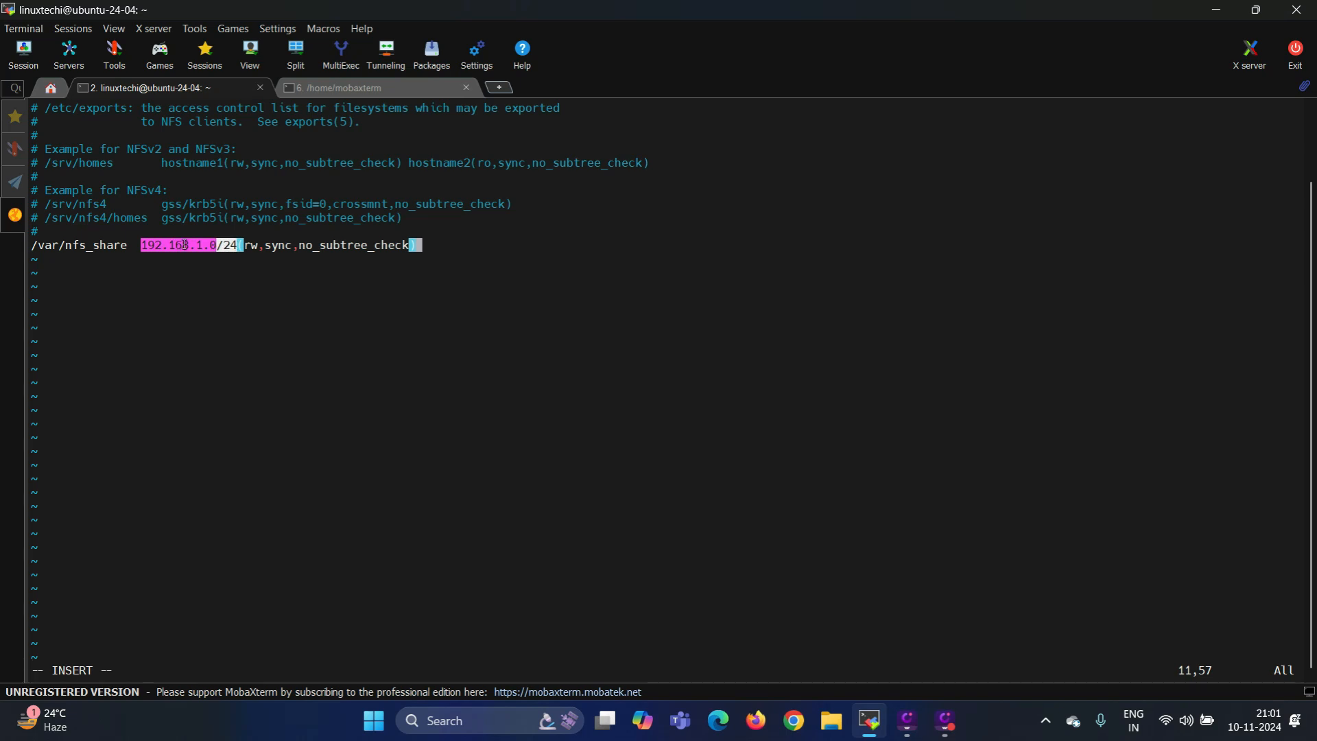
left_click(34, 244)
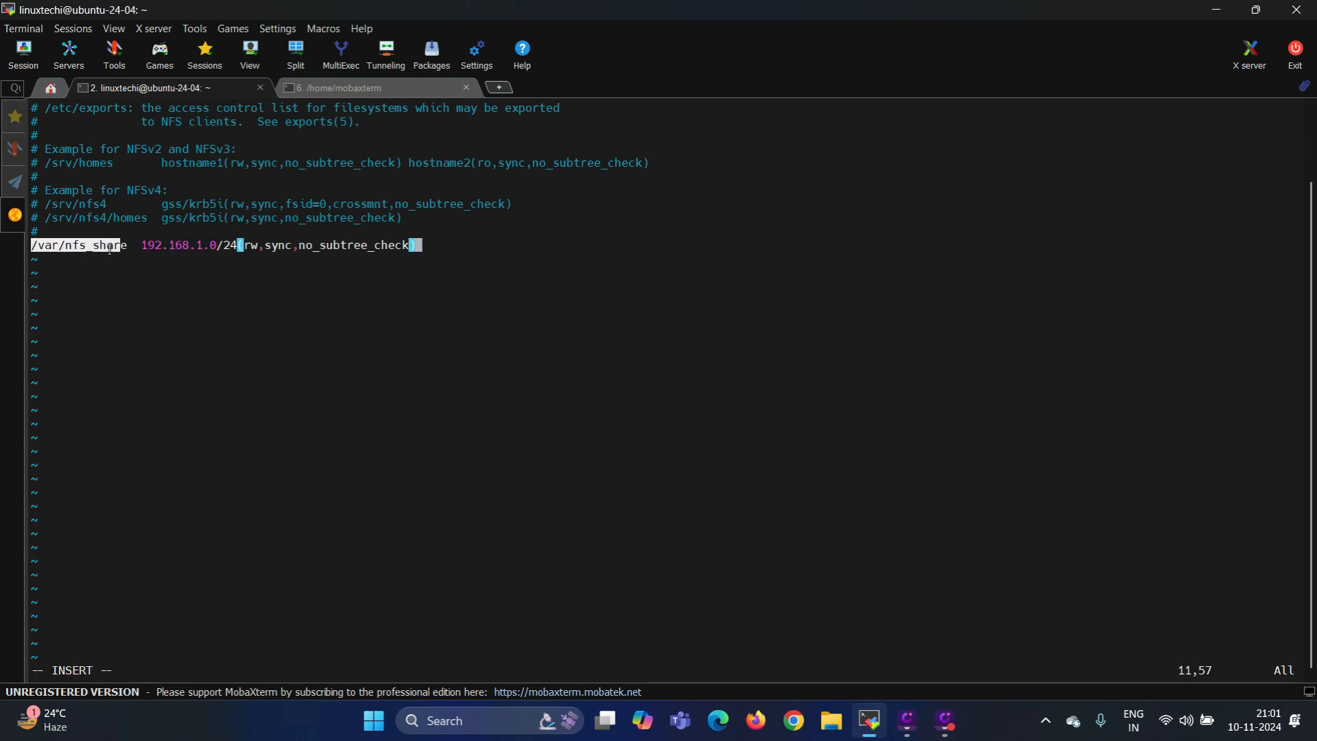
left_click_drag(118, 247, 125, 247)
left_click(238, 244)
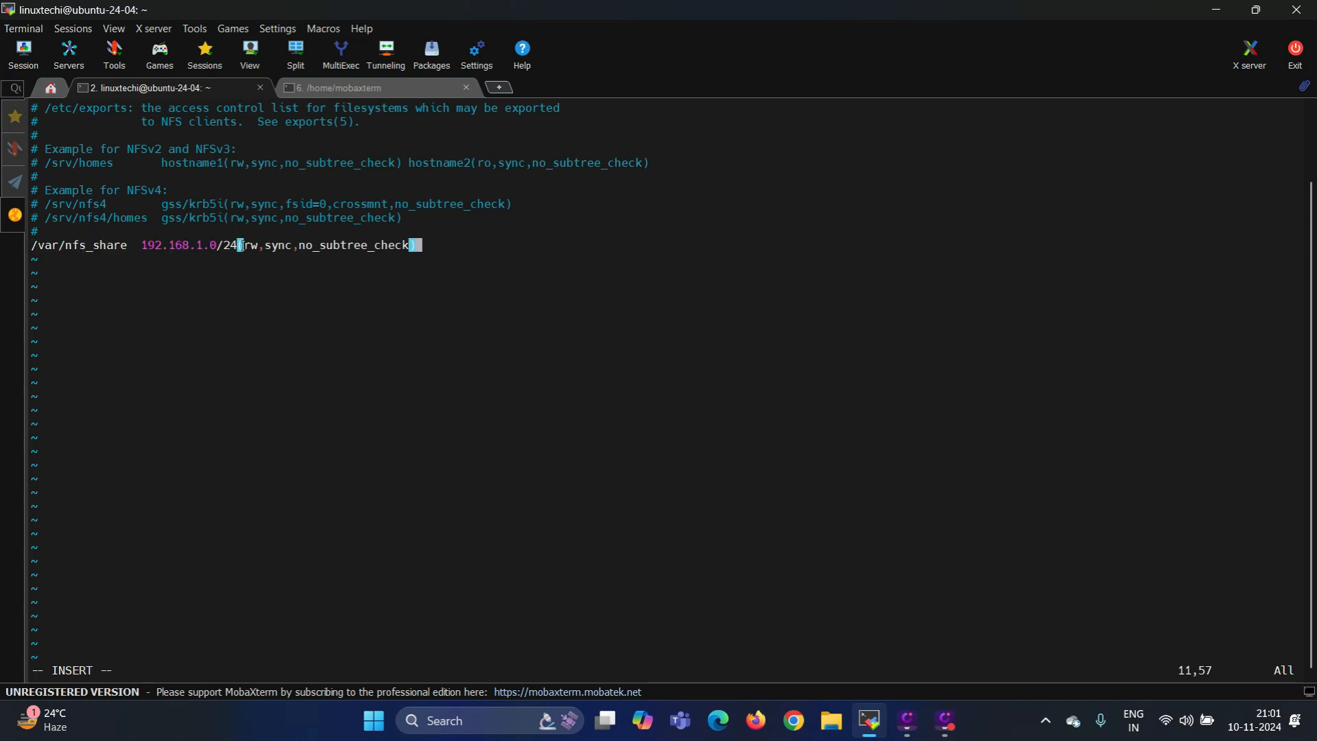
left_click_drag(240, 245, 416, 245)
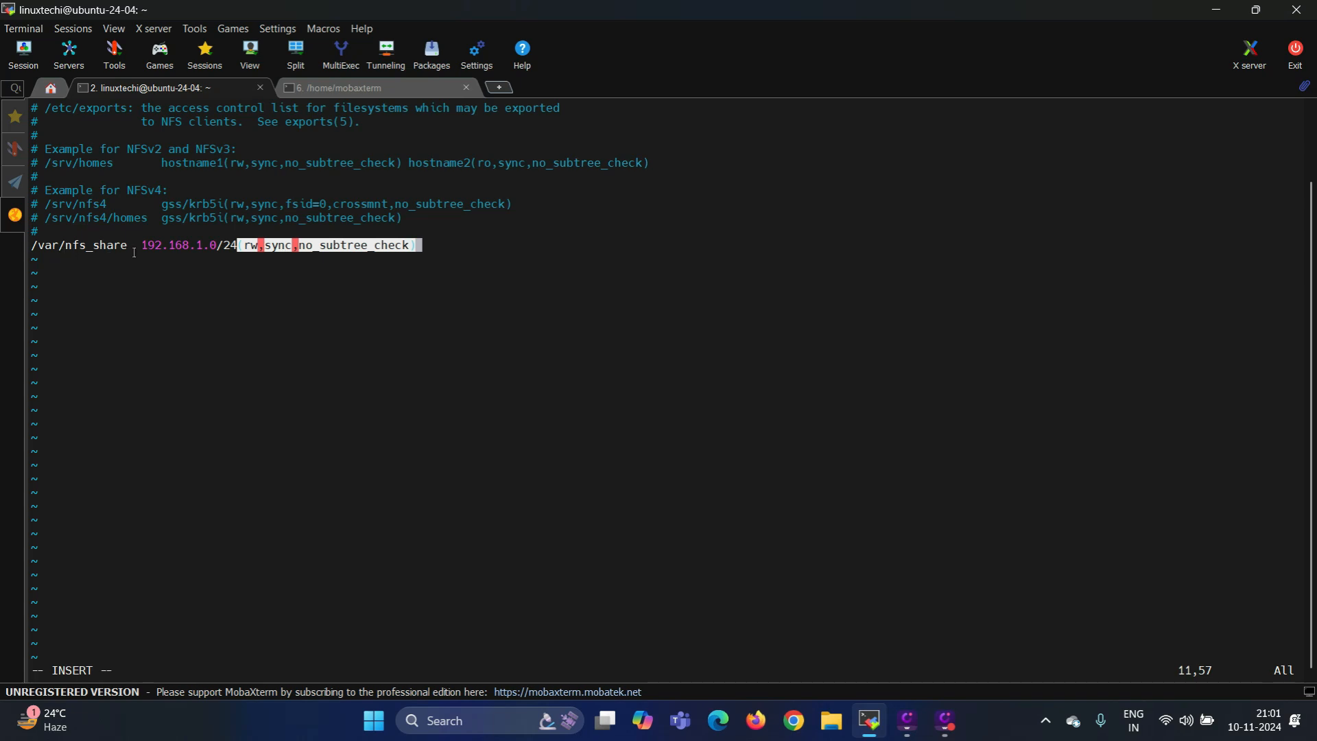
left_click(217, 261)
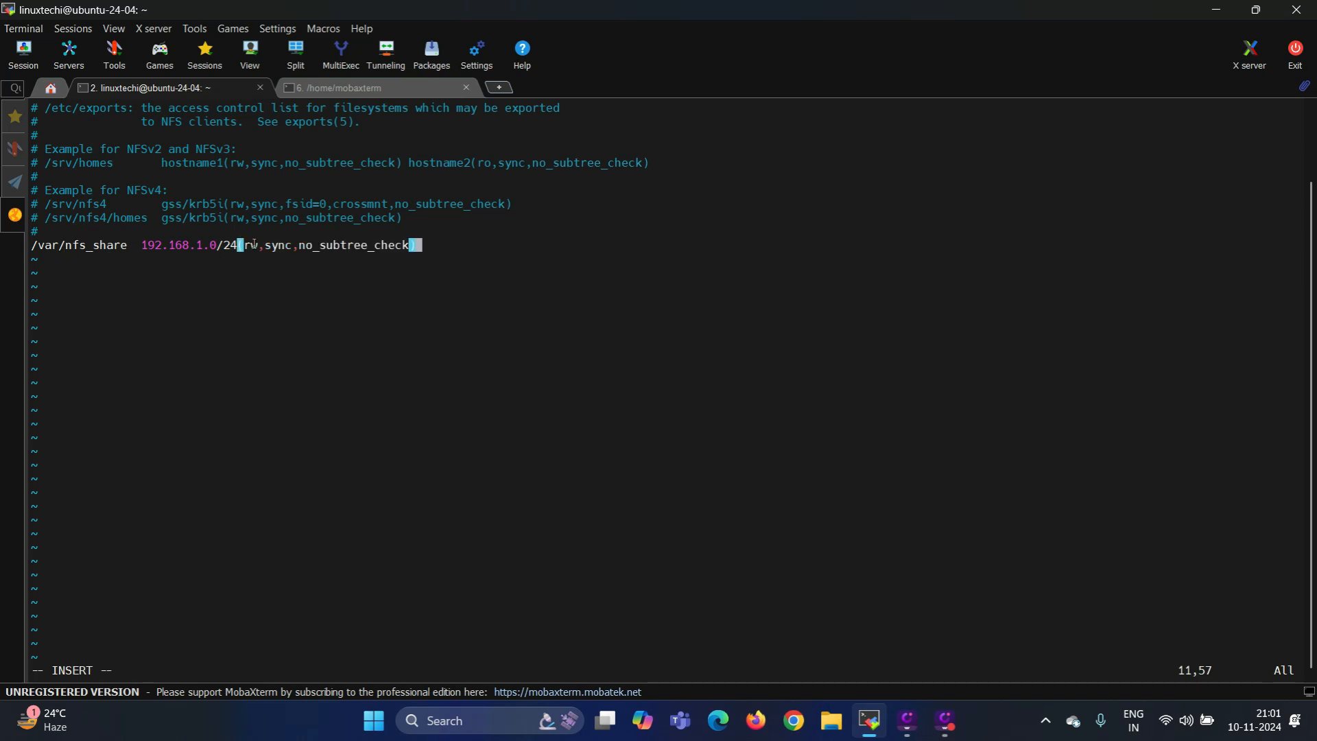
Highlight the rw, sync and no_subtree_check options one by one while explaining them.
left_click_drag(239, 245, 263, 245)
left_click_drag(39, 245, 111, 247)
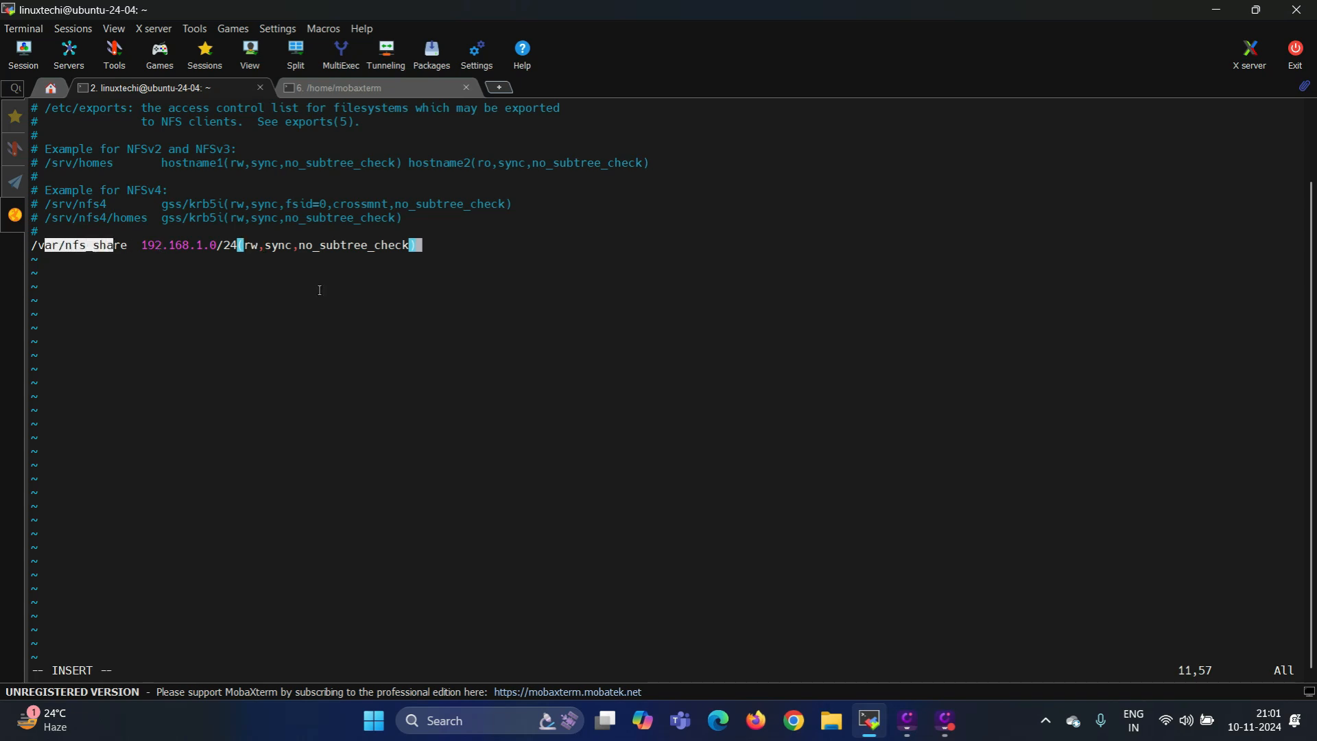
double_click(278, 245)
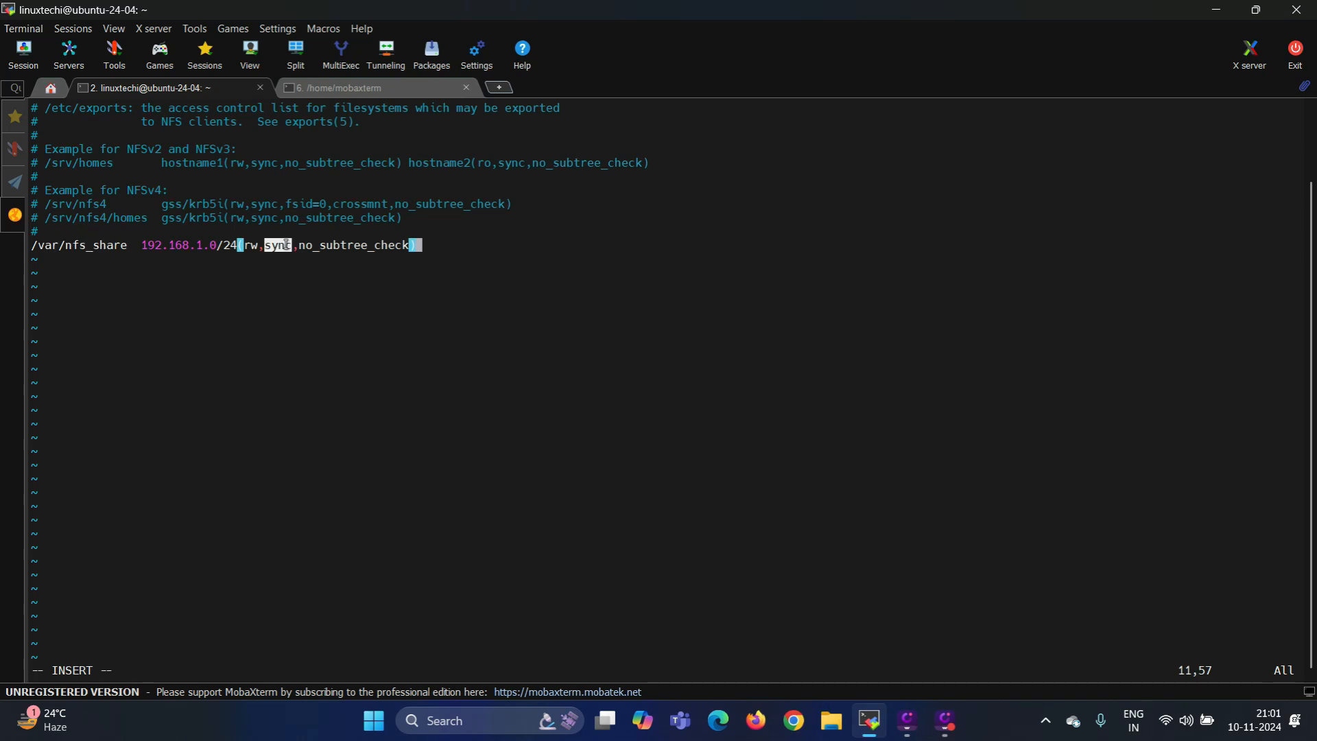
left_click_drag(299, 245, 411, 245)
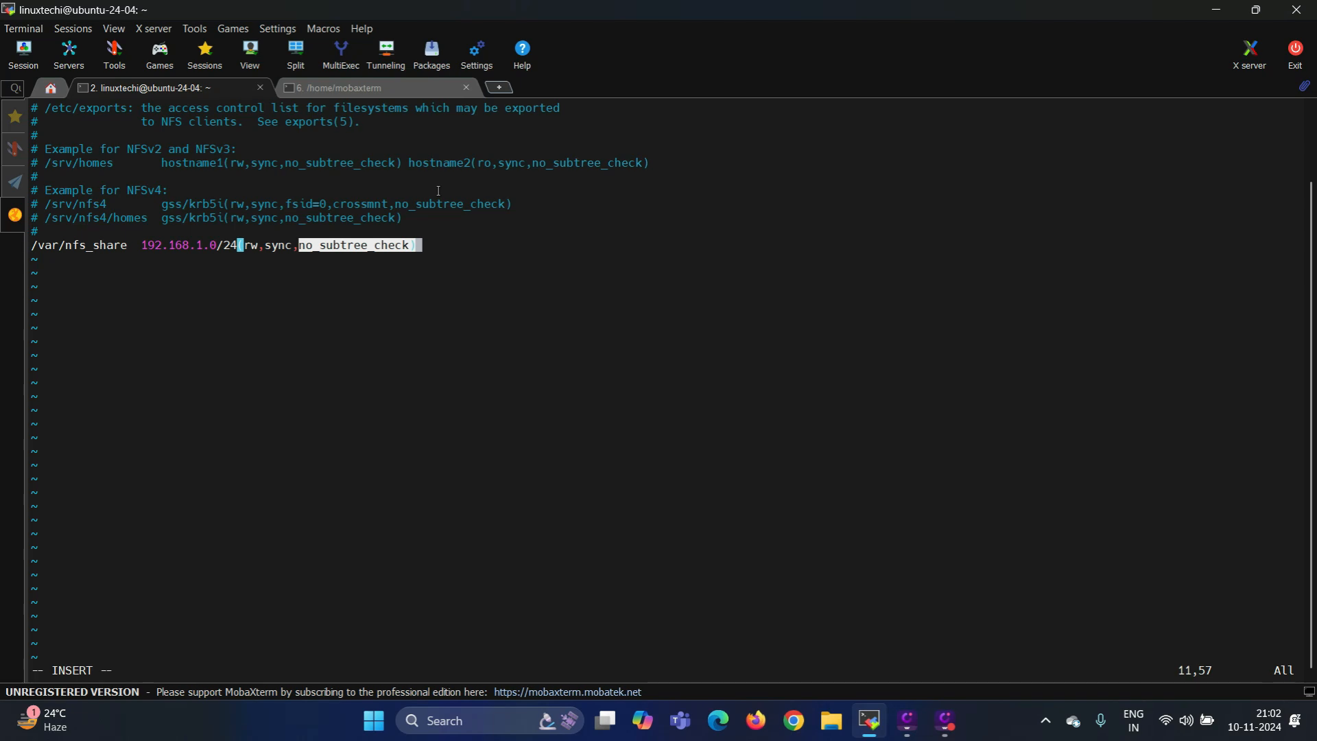
left_click(429, 244)
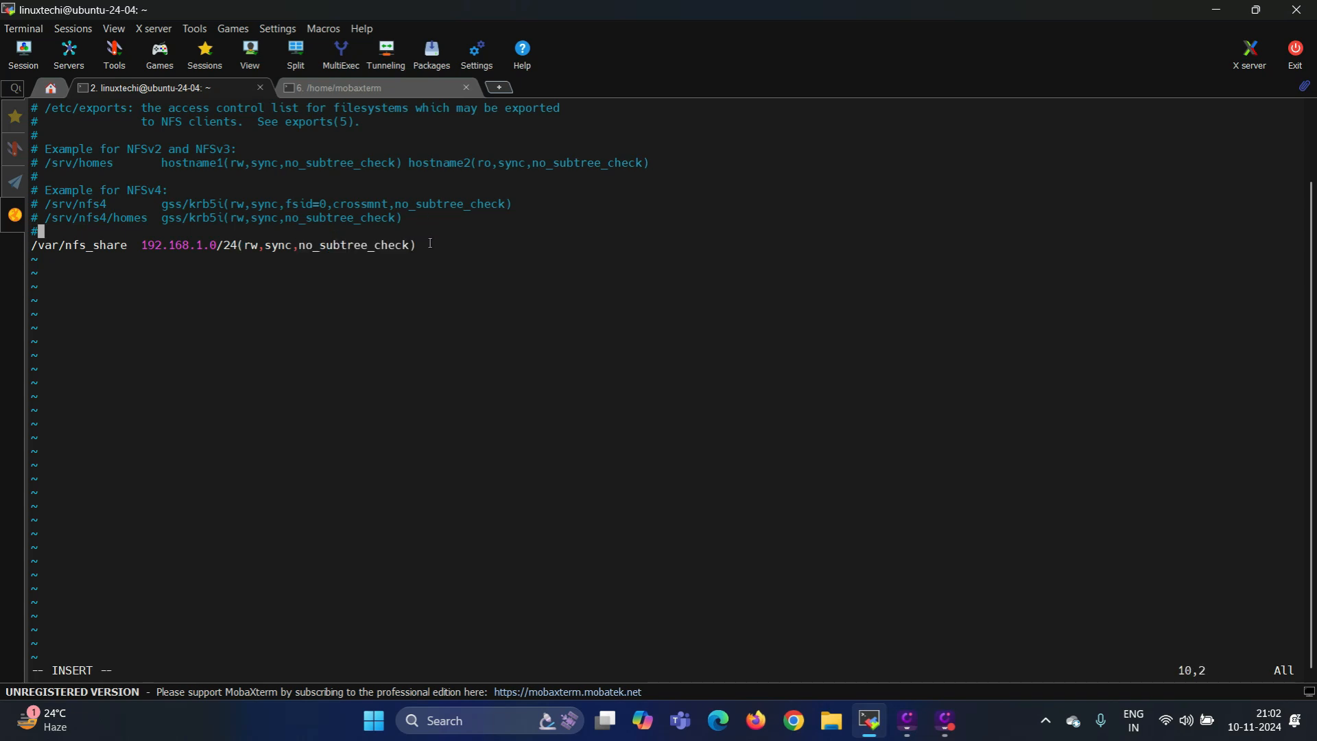
Duplicate the export line and change its network to the single host 192.168.1.170.
key("Escape")
key("y")
key("y")
key("p")
key("l")
key("w")
key("w")
key("w")
key("w")
key("i")
key("BackSpace")
key("BackSpace")
key("BackSpace")
key("BackSpace")
type("170")
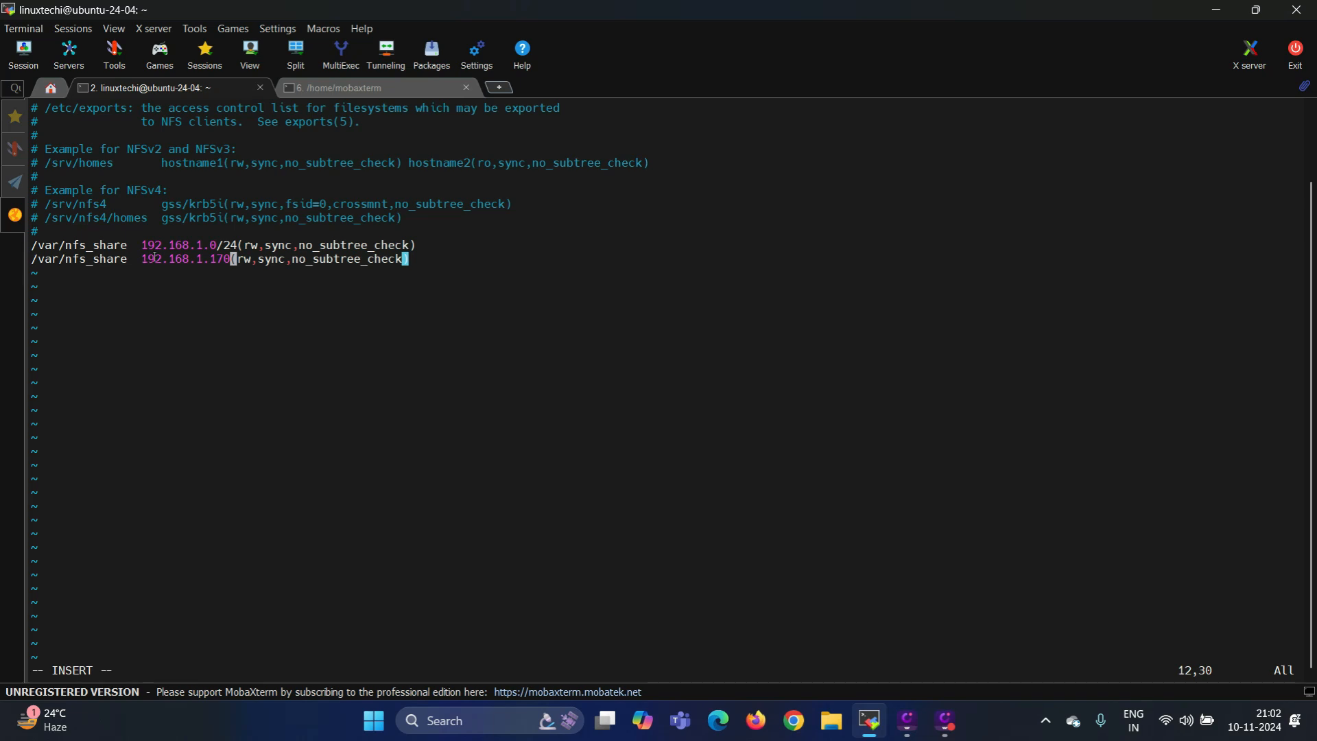
mouse_move(129, 259)
left_mouse_down()
mouse_move(63, 258)
mouse_move(234, 259)
left_mouse_up()
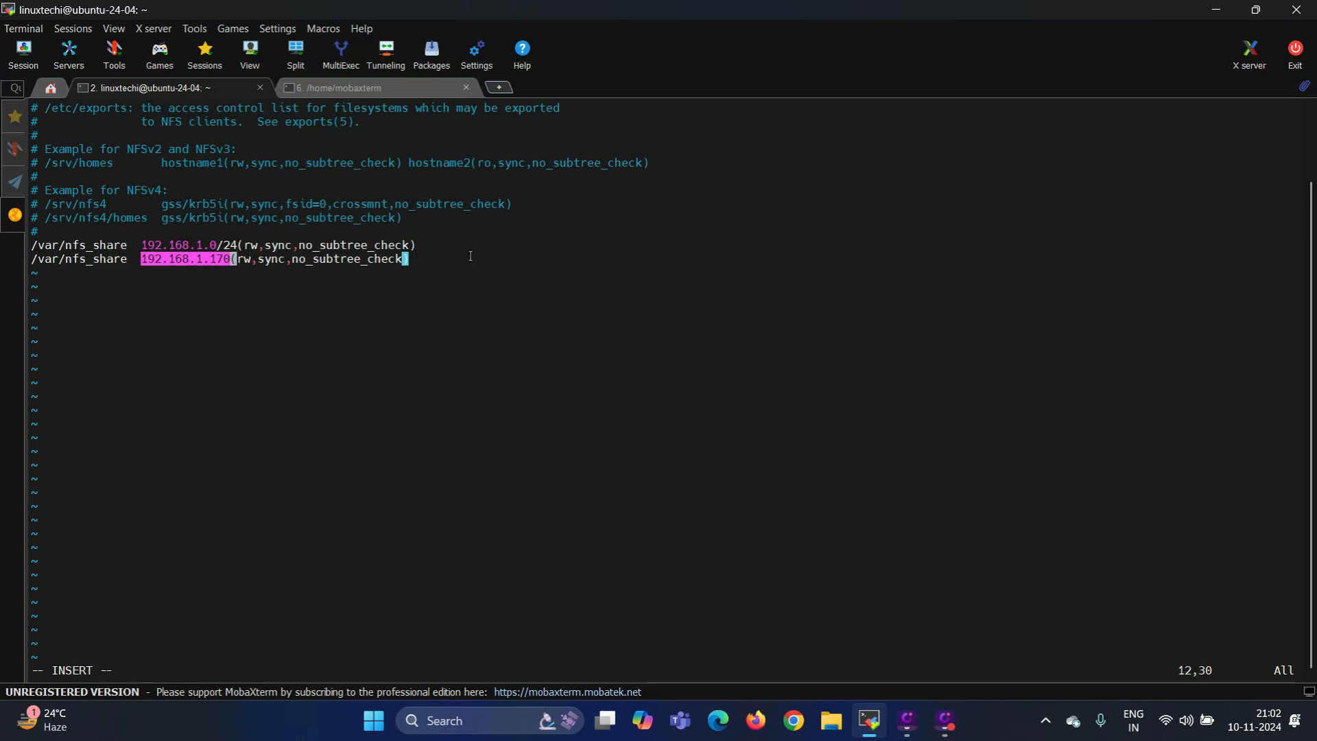
key("Right")
key("Right")
key("Right")
Duplicate the host line again and replace its address with db.example.com.
key("Escape")
key("y")
key("y")
key("p")
key("l")
key("l")
key("w")
key("w")
key("w")
key("w")
key("w")
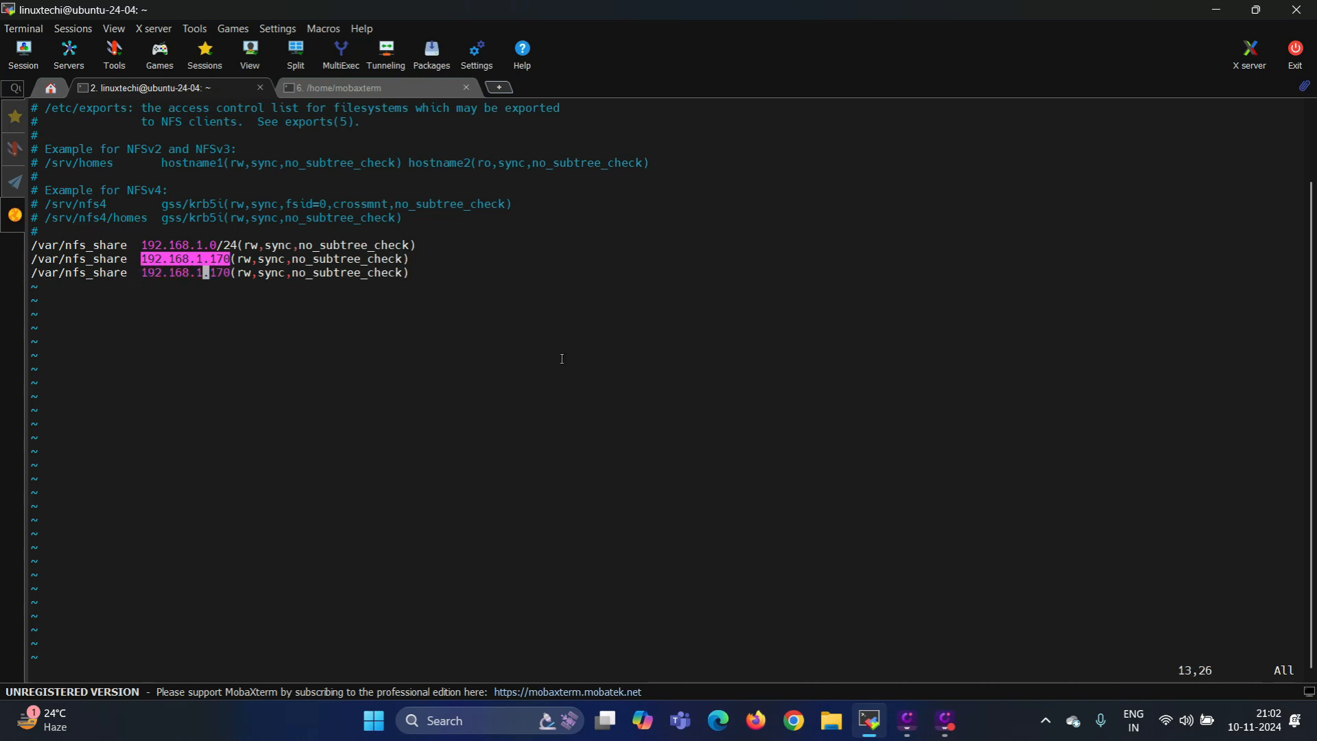
key("l")
key("l")
key("l")
key("l")
key("i")
key("BackSpace")
key("BackSpace")
key("BackSpace")
key("BackSpace")
key("BackSpace")
key("BackSpace")
key("BackSpace")
key("BackSpace")
key("BackSpace")
key("BackSpace")
key("BackSpace")
key("BackSpace")
key("BackSpace")
type("db.example.com")
Duplicate the db.example.com line and change its host to the wildcard *.example.com.
key("Escape")
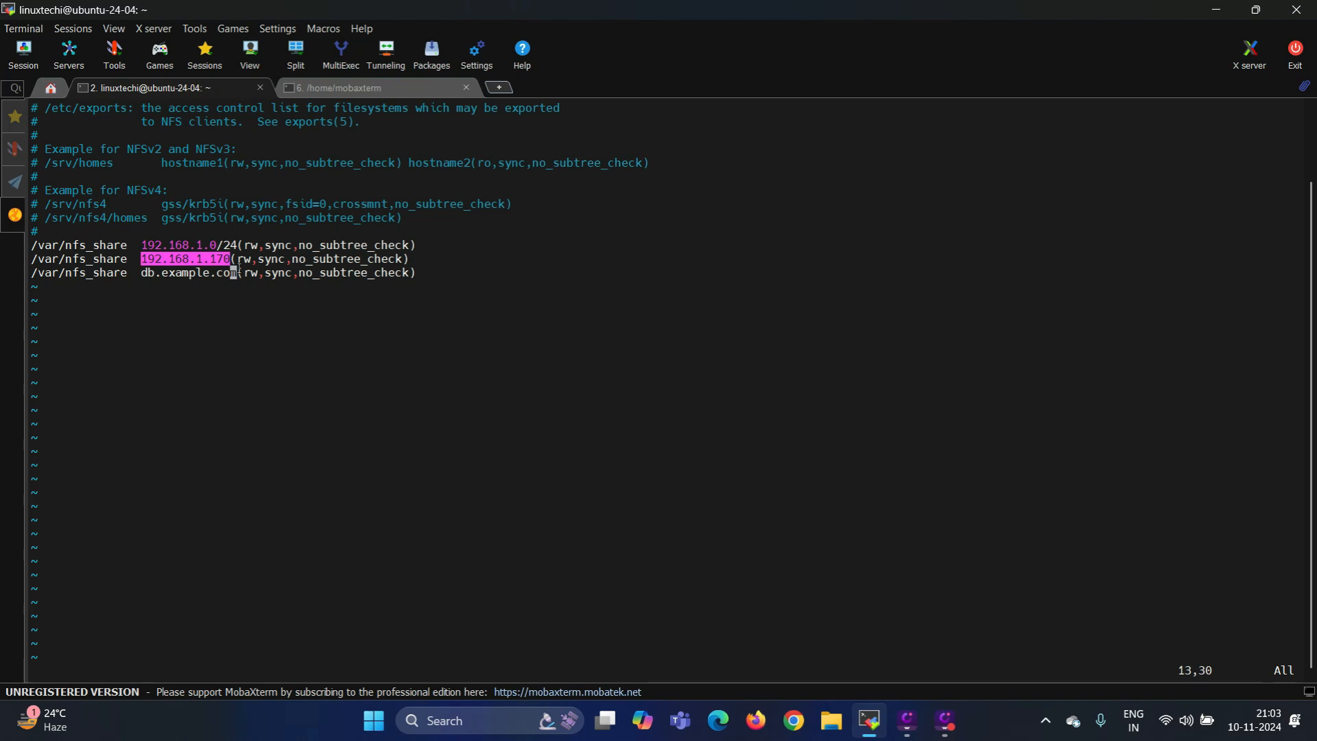
key("h")
key("b")
key("b")
key("y")
key("y")
key("p")
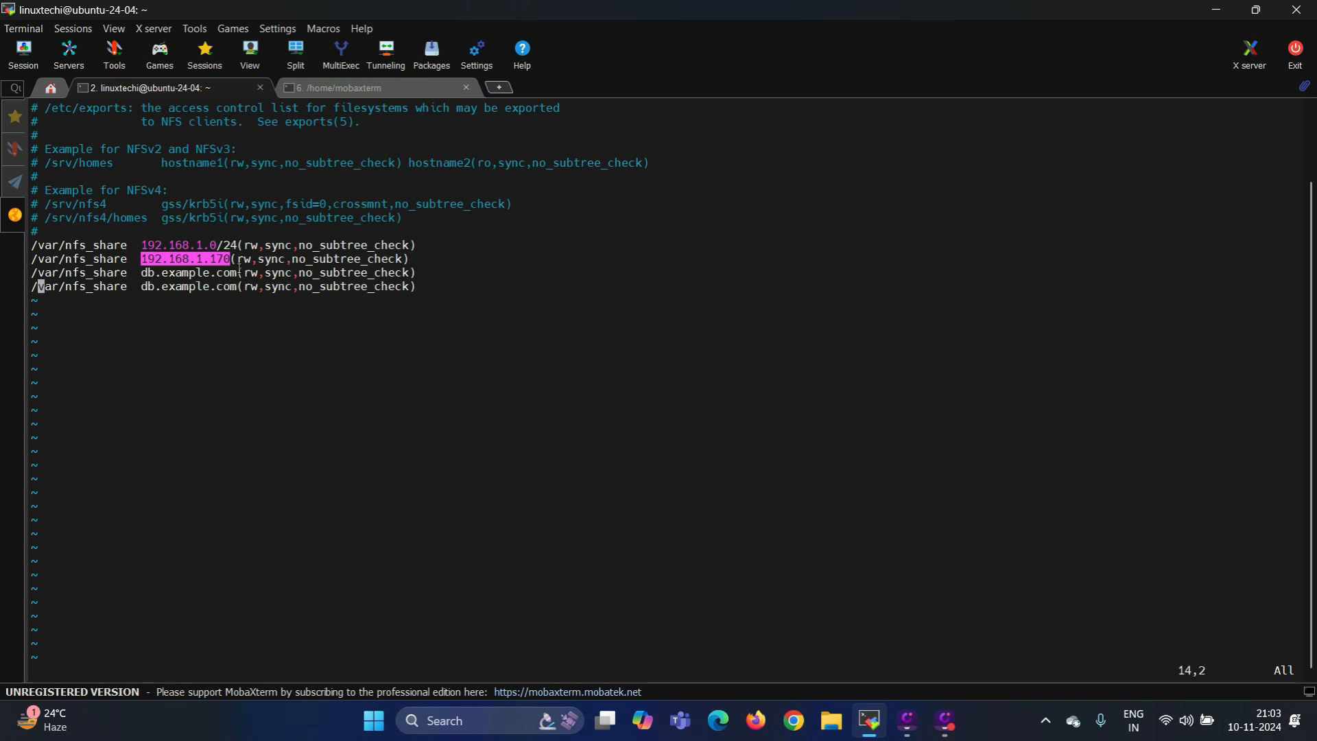
key("w")
key("w")
key("w")
key("h")
key("h")
key("h")
key("i")
key("BackSpace")
key("BackSpace")
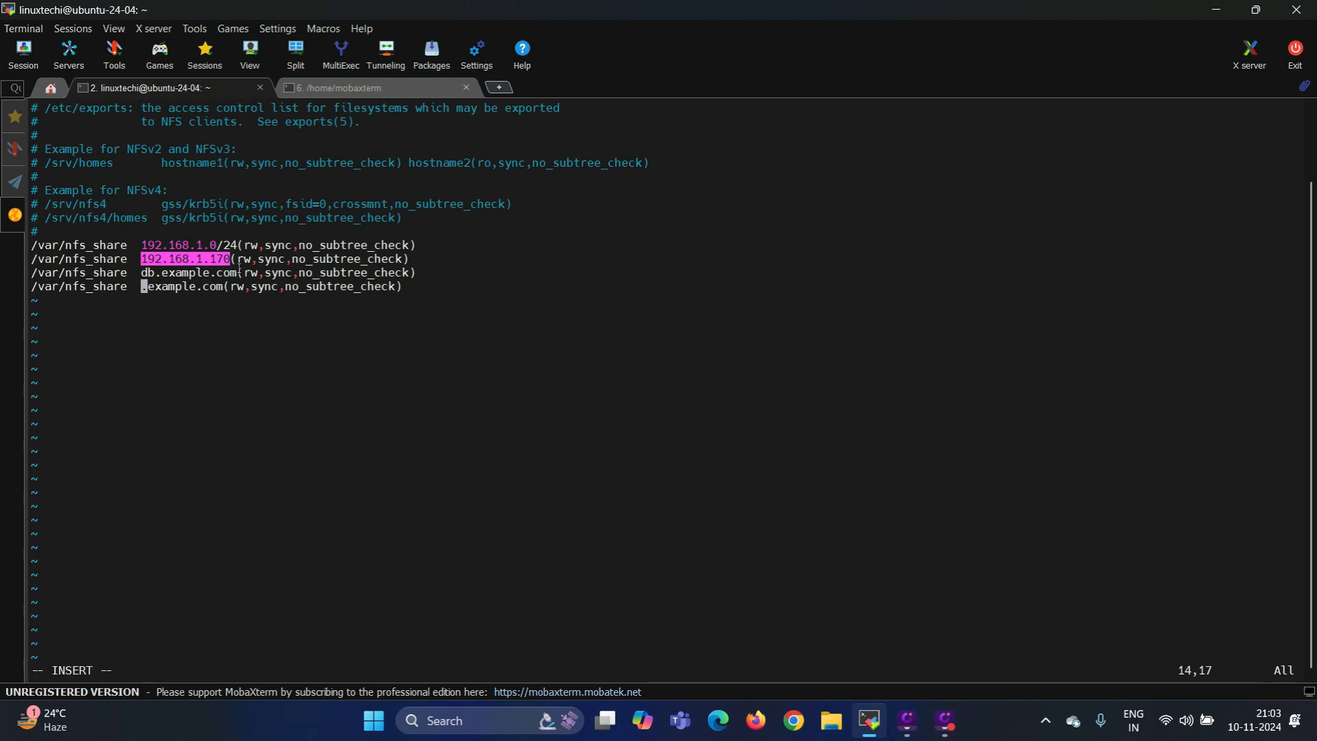
type("*")
Move back over the example host lines and leave insert mode so they can be deleted, keeping only the 192.168.1.0/24 export.
key("Up")
key("Up")
key("Down")
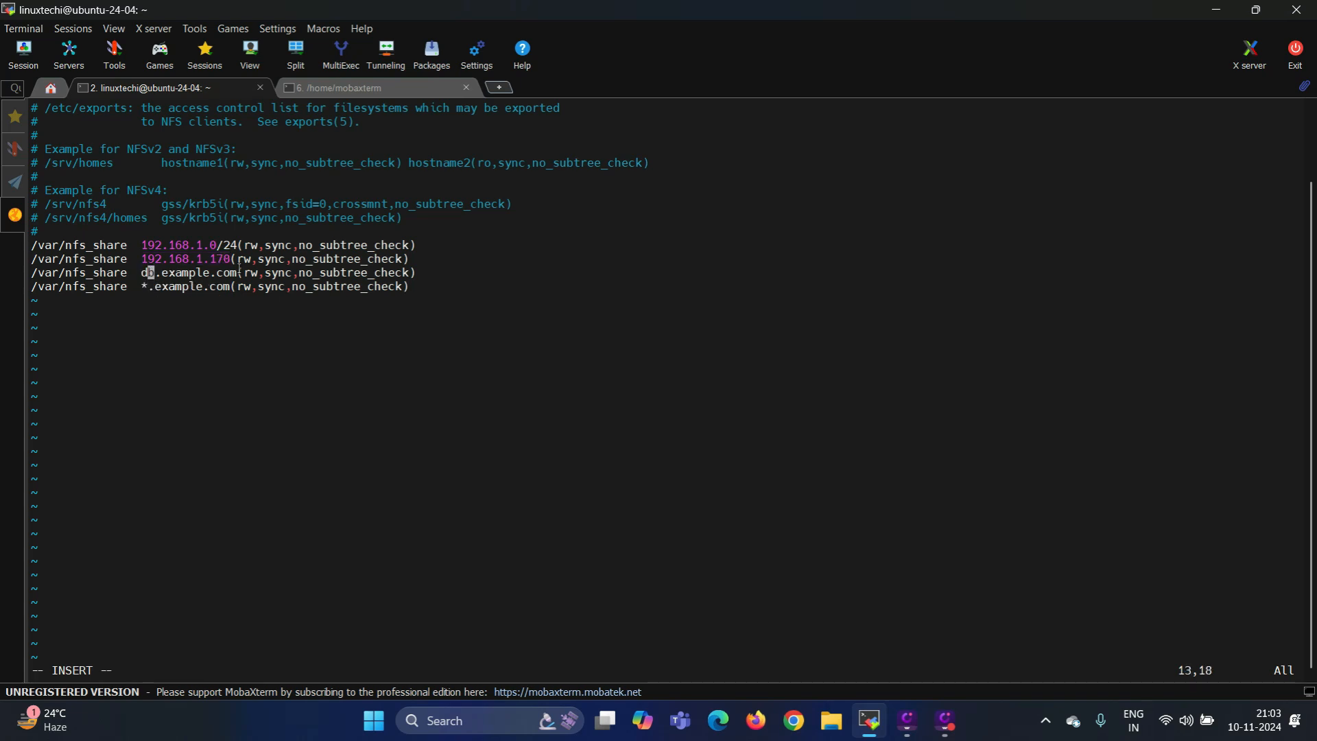
key("Escape")
key("Up")
type("dddddd")
type(":wq!")
Save /etc/exports with :wq!, run 'sudo exportfs -a' and 'sudo exportfs -v', highlighting /var/nfs_share exported to 192.168.1.0/24.
key("Return")
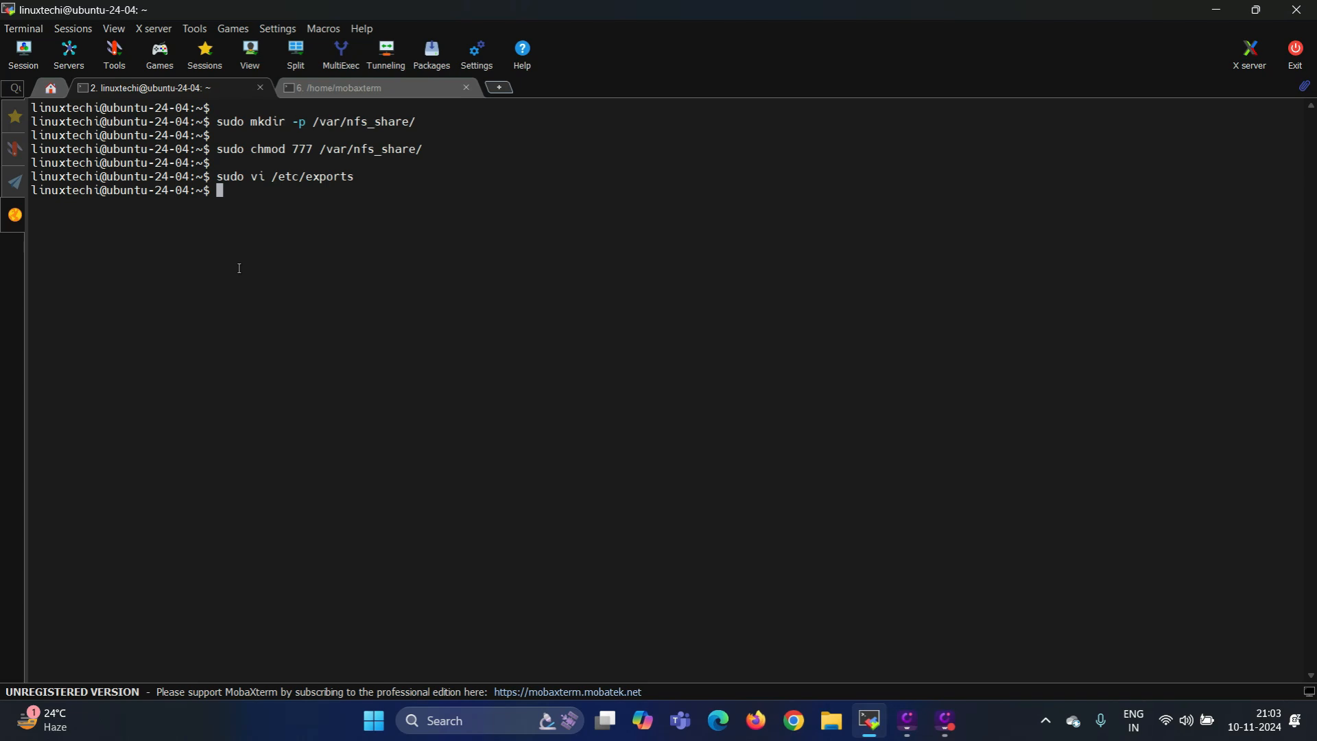
type("sudo exportfs ")
type("-a")
key("Return")
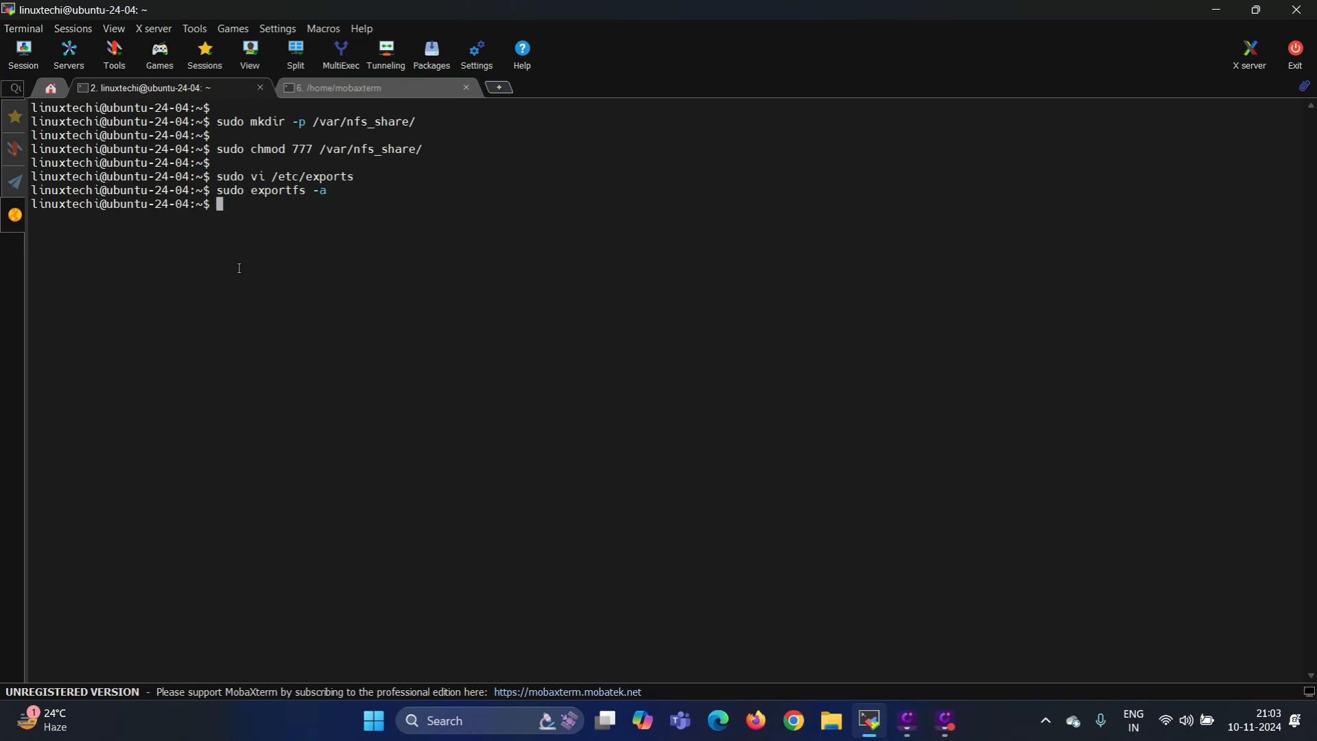
key("Return")
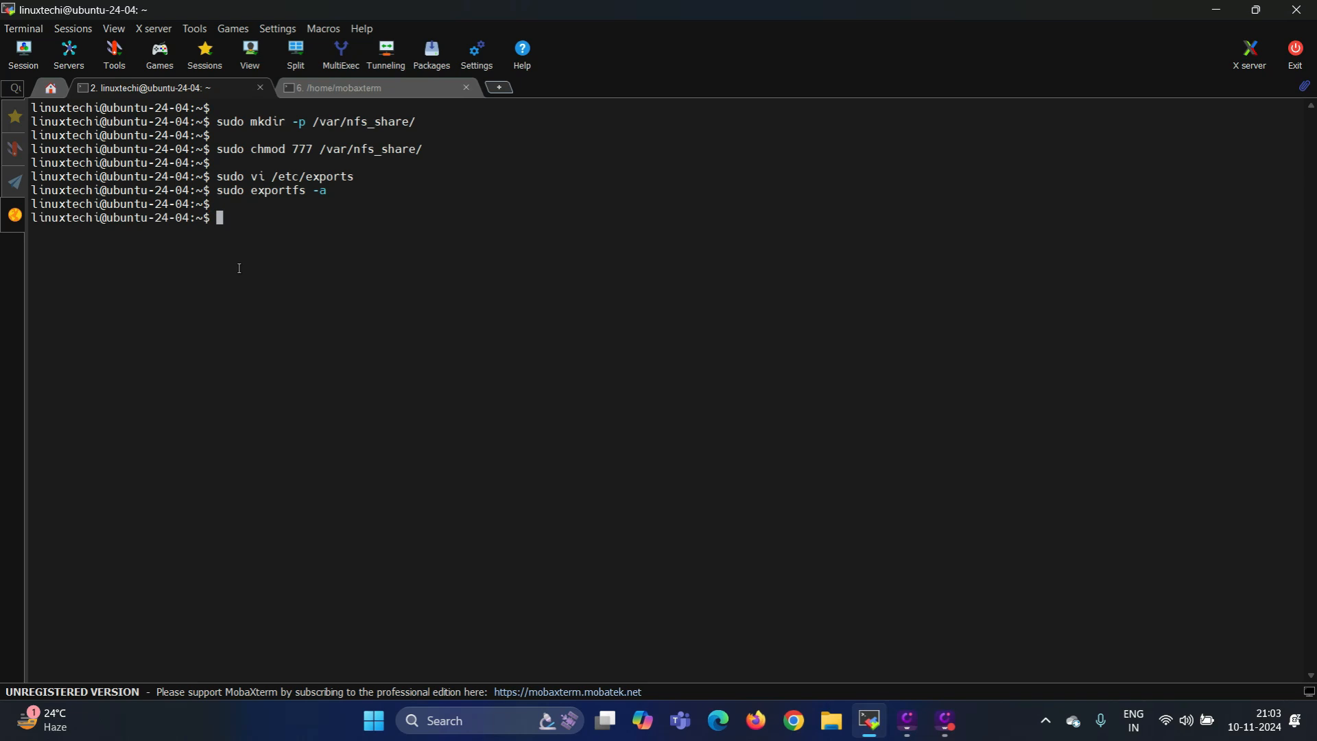
type("sudo exportfs -v")
key("Return")
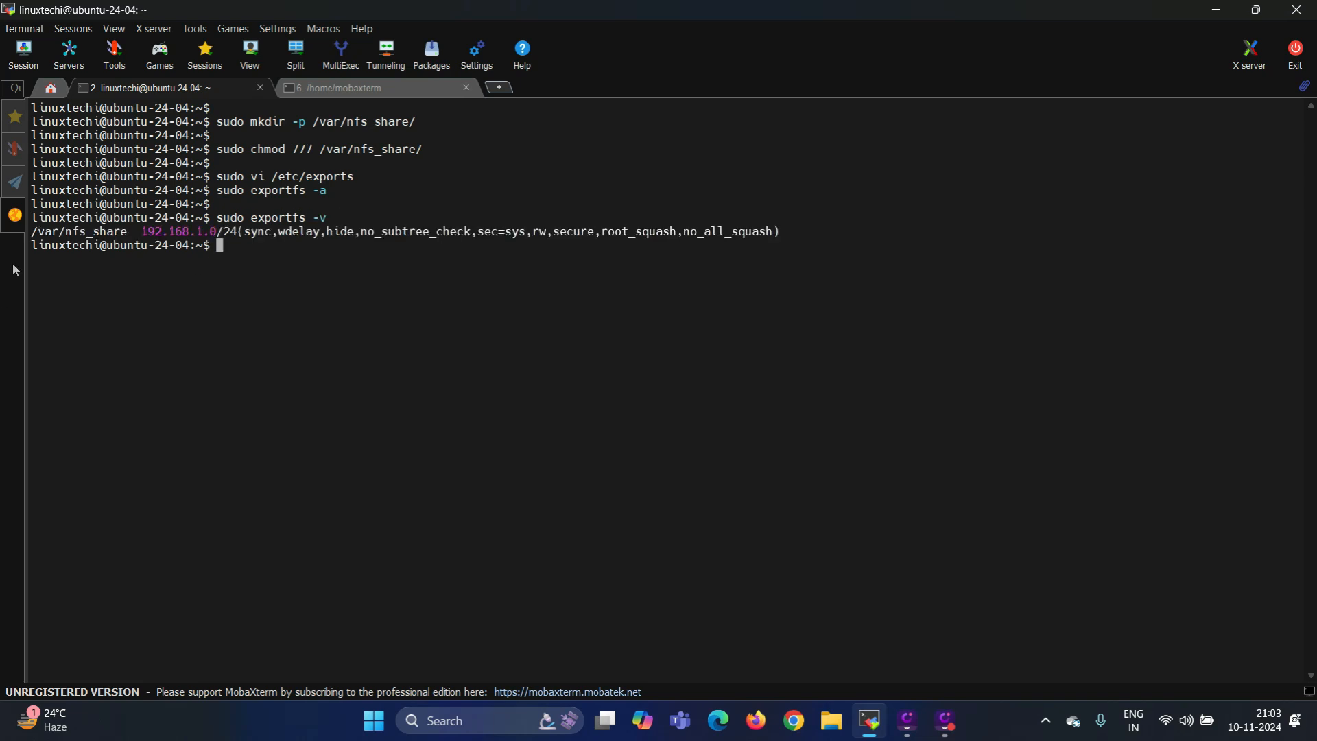
left_click_drag(30, 233, 237, 230)
left_click(335, 326)
Run 'sudo ufw status' and highlight that the firewall is active allowing only port 22.
key("Return")
key("Return")
type("sudo ")
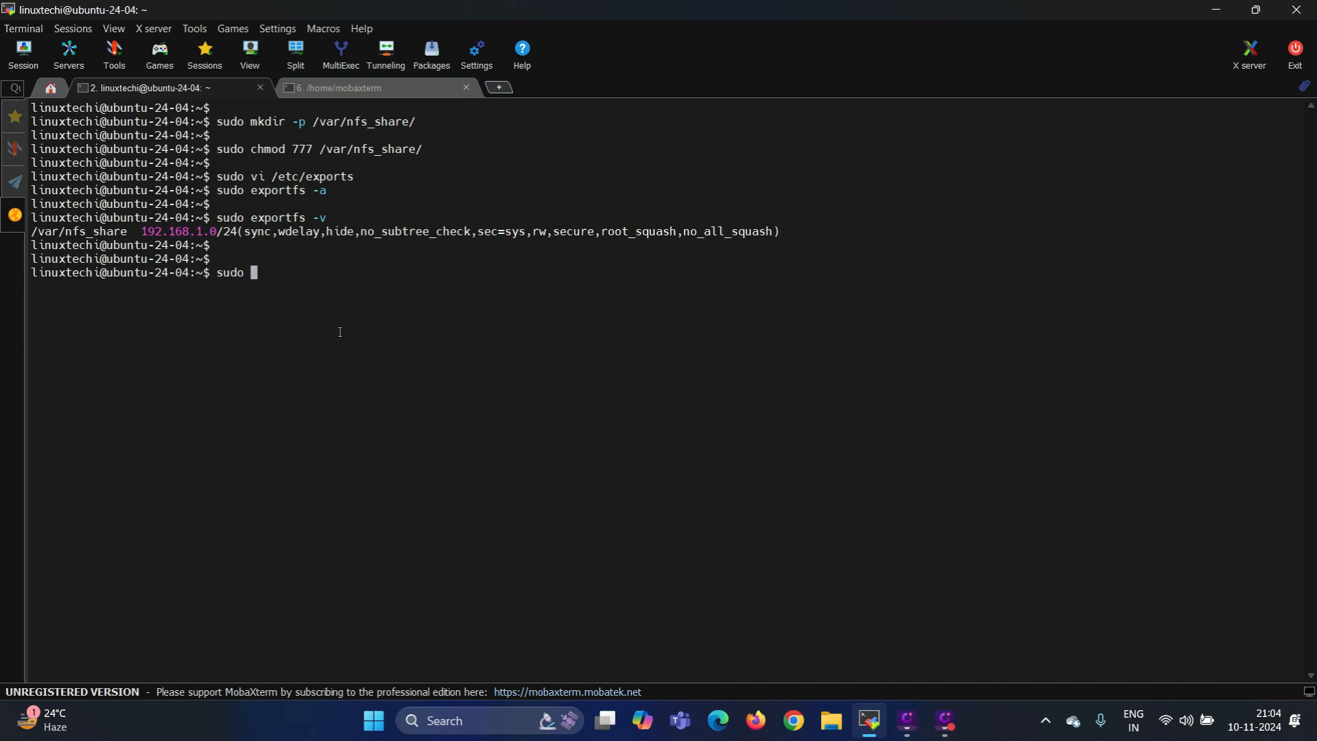
type("ufw status")
key("Return")
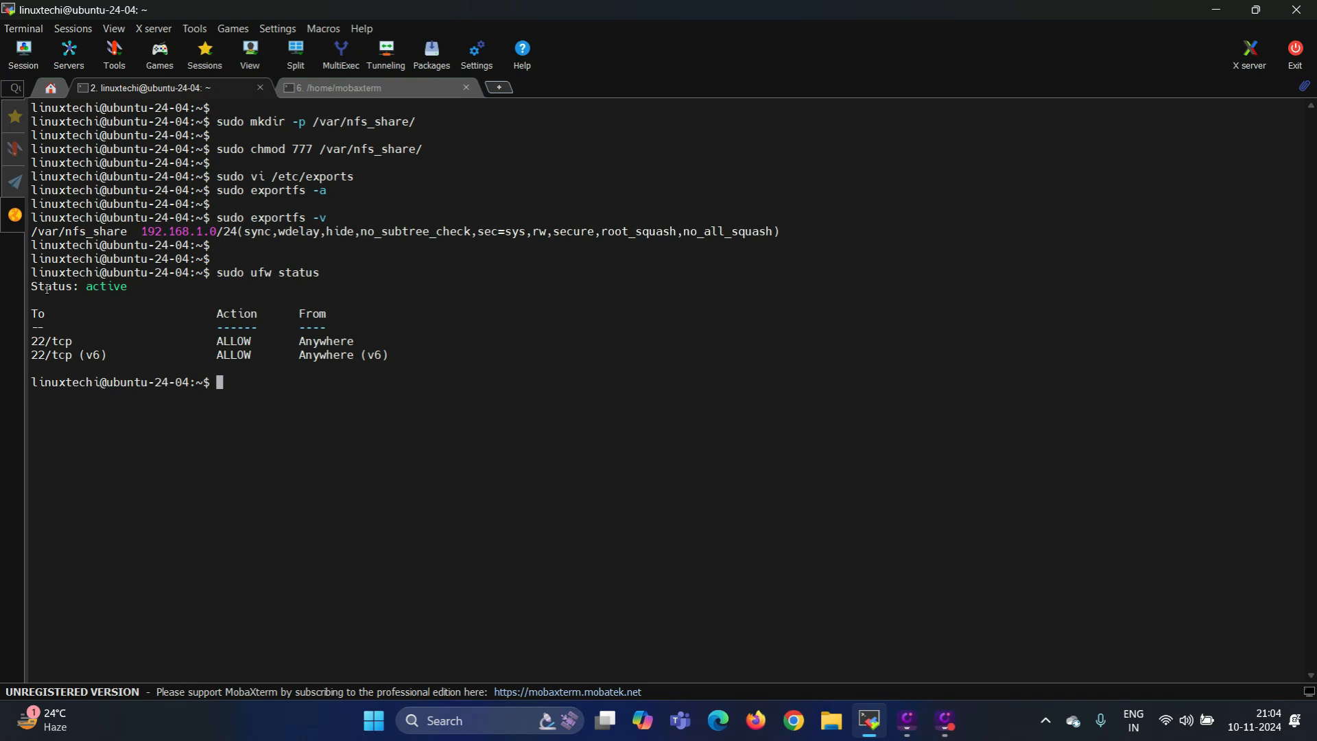
left_click_drag(32, 286, 126, 286)
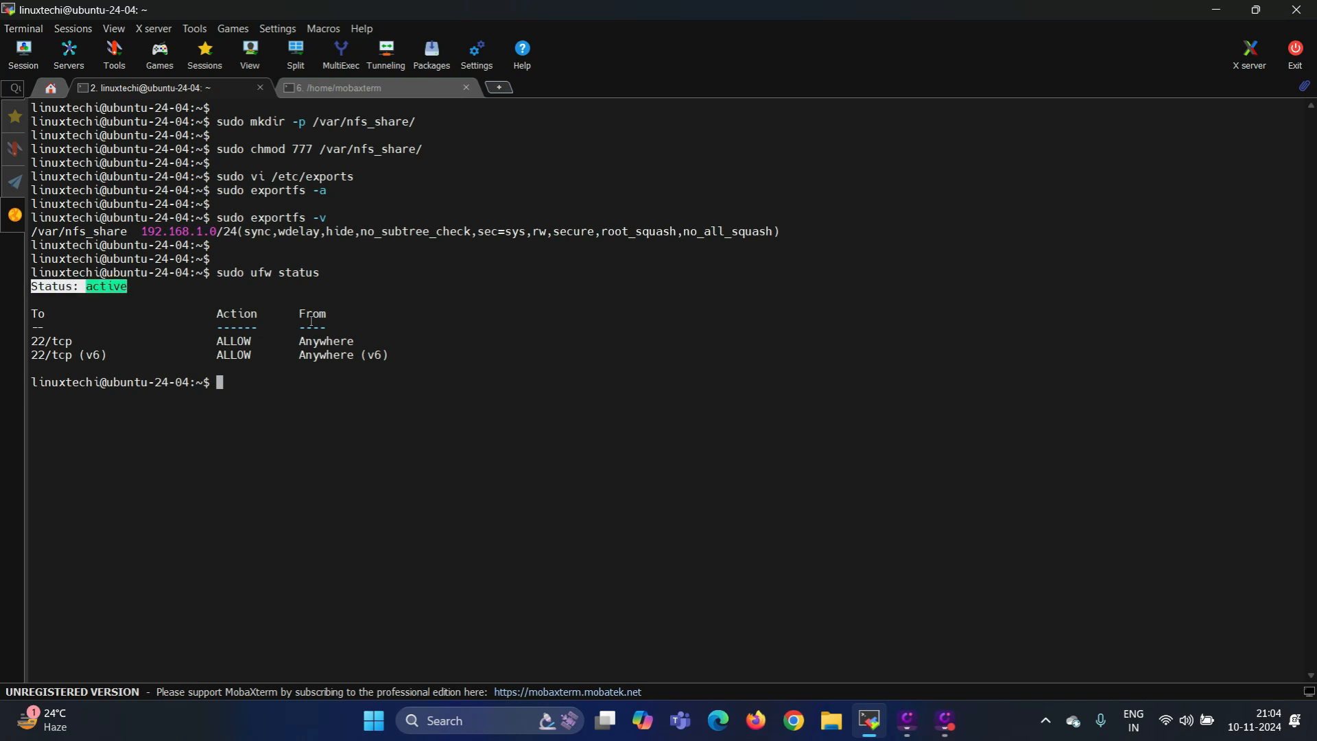
left_click(283, 384)
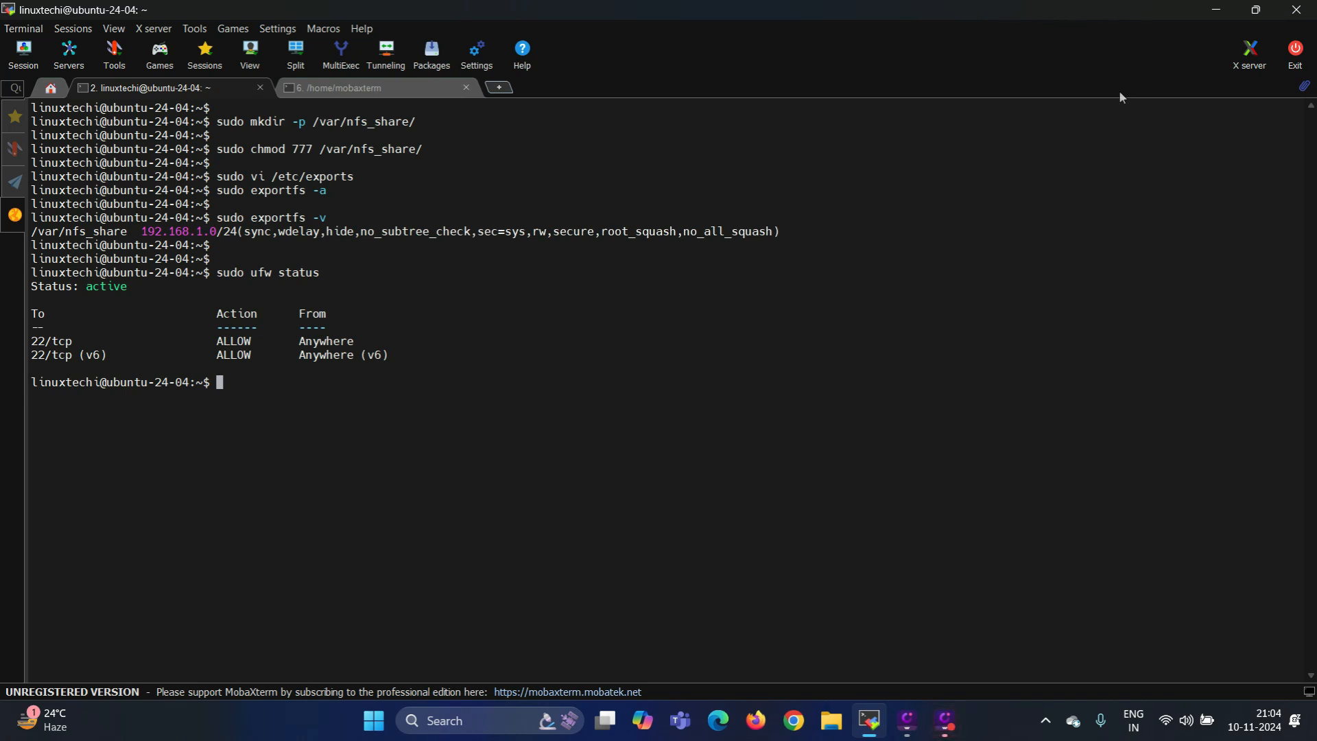
type("sudo ufw a")
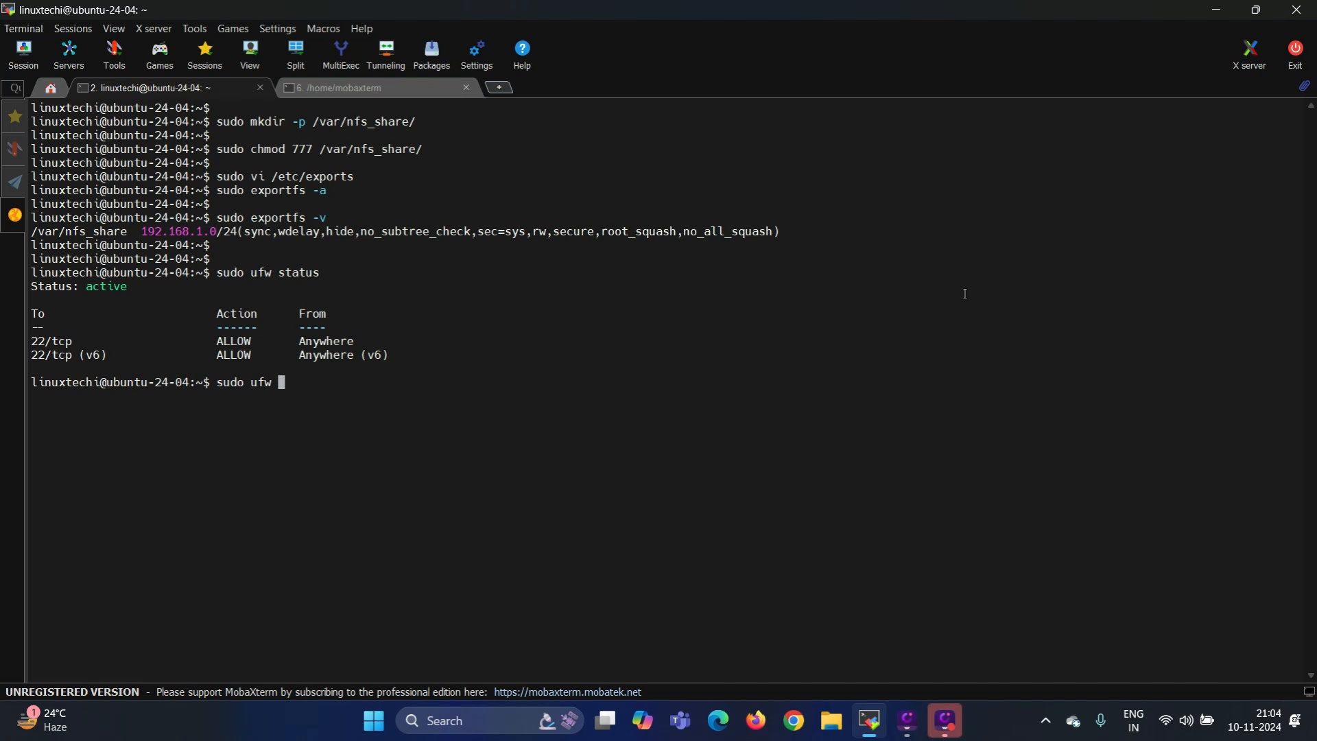
type("llow from 192.168.1.0/24")
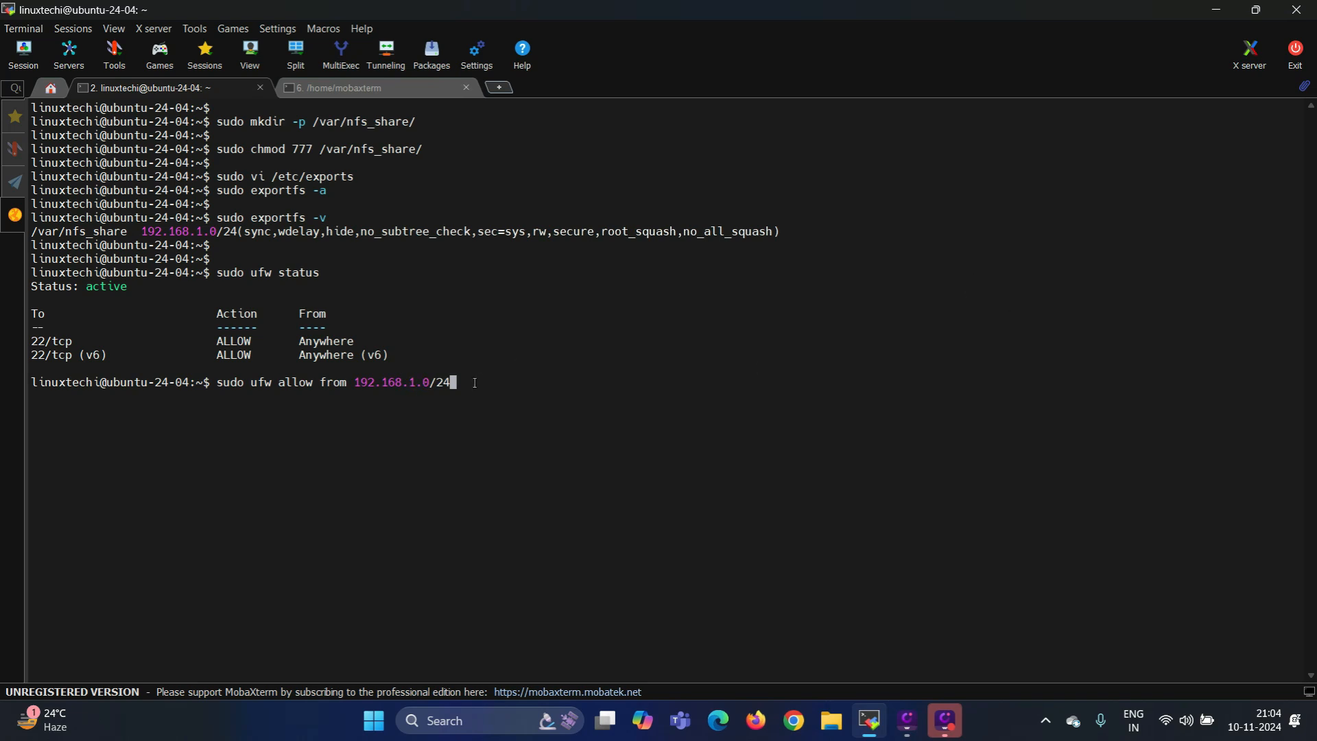
type("to any port nfs")
Allow 192.168.1.0/24 to port nfs with 'sudo ufw allow' and reload the firewall.
key("Return")
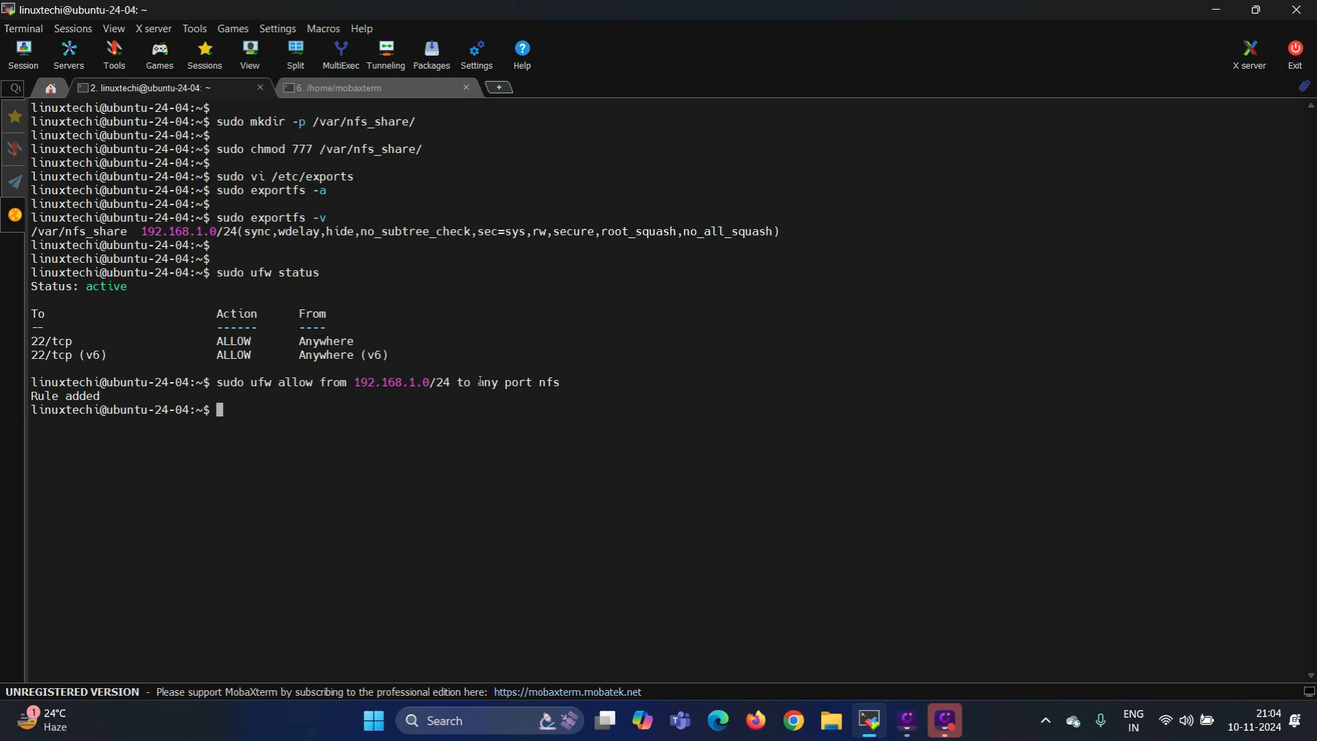
key("Return")
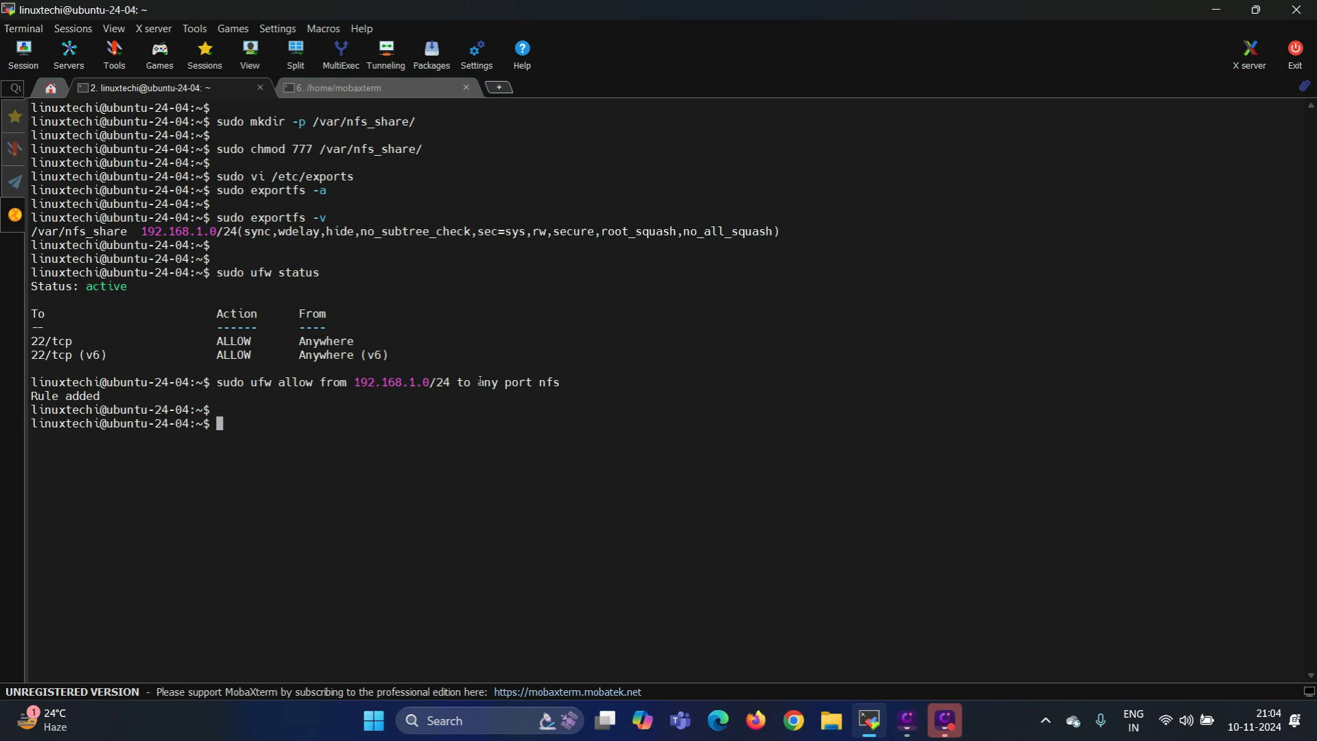
type("sudo ")
type("ufw")
type(" reload")
key("Return")
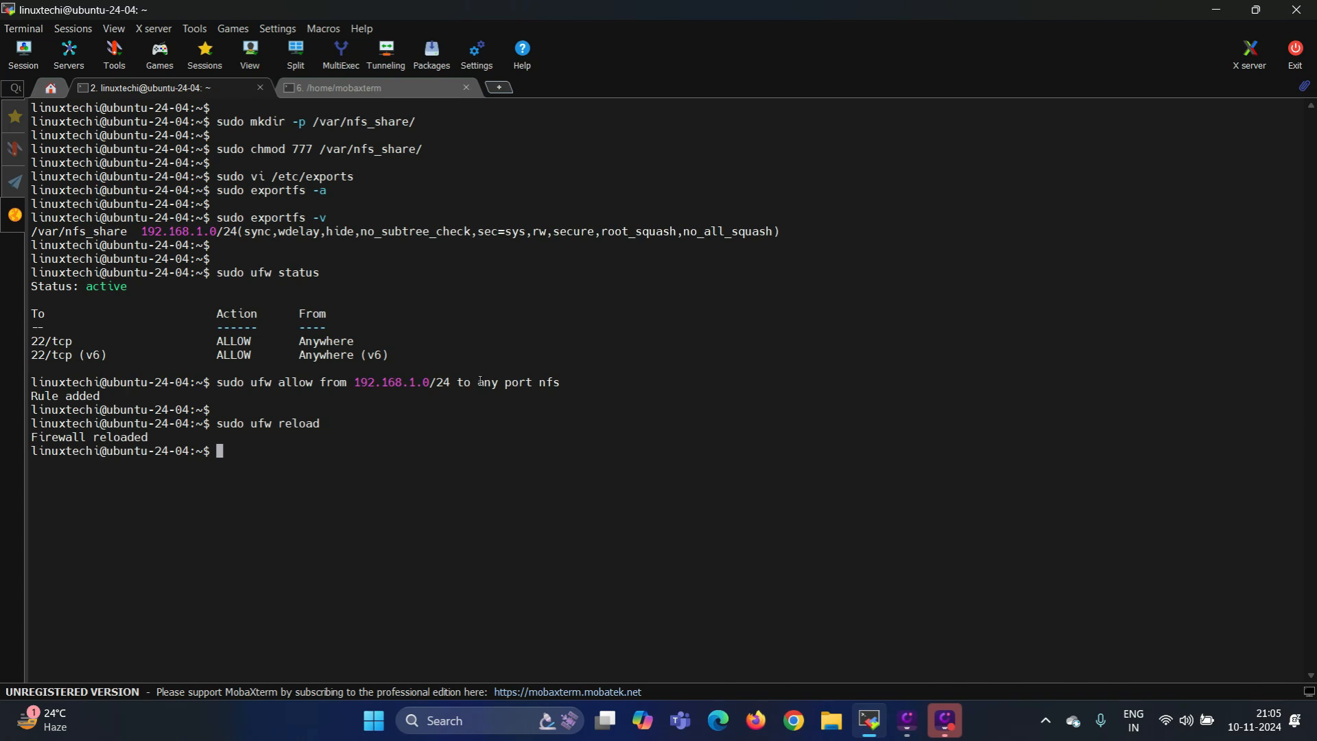
key("Return")
key("Return")
Rerun 'sudo ufw status' and highlight the new 2049 rule for 192.168.1.0/24.
key("Up")
key("BackSpace")
key("BackSpace")
key("BackSpace")
key("BackSpace")
key("BackSpace")
key("BackSpace")
type("status")
key("Return")
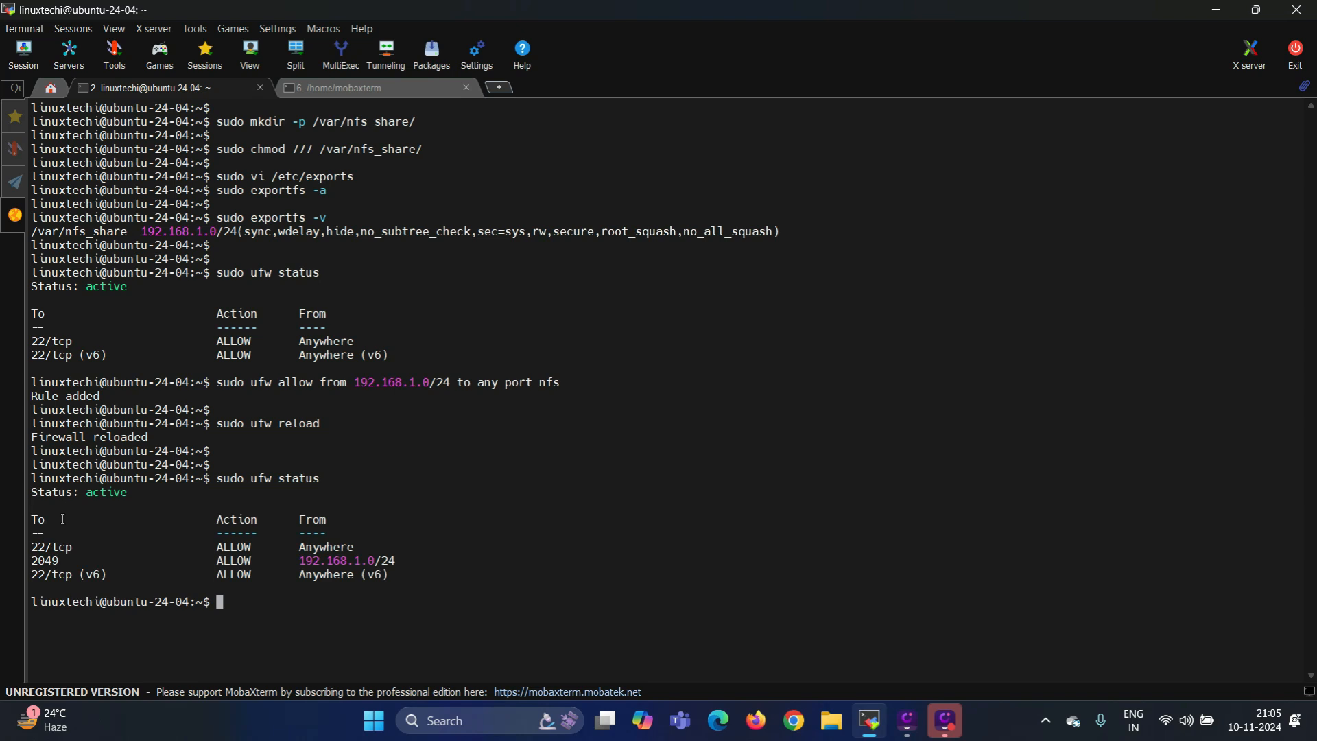
left_click_drag(31, 561, 385, 564)
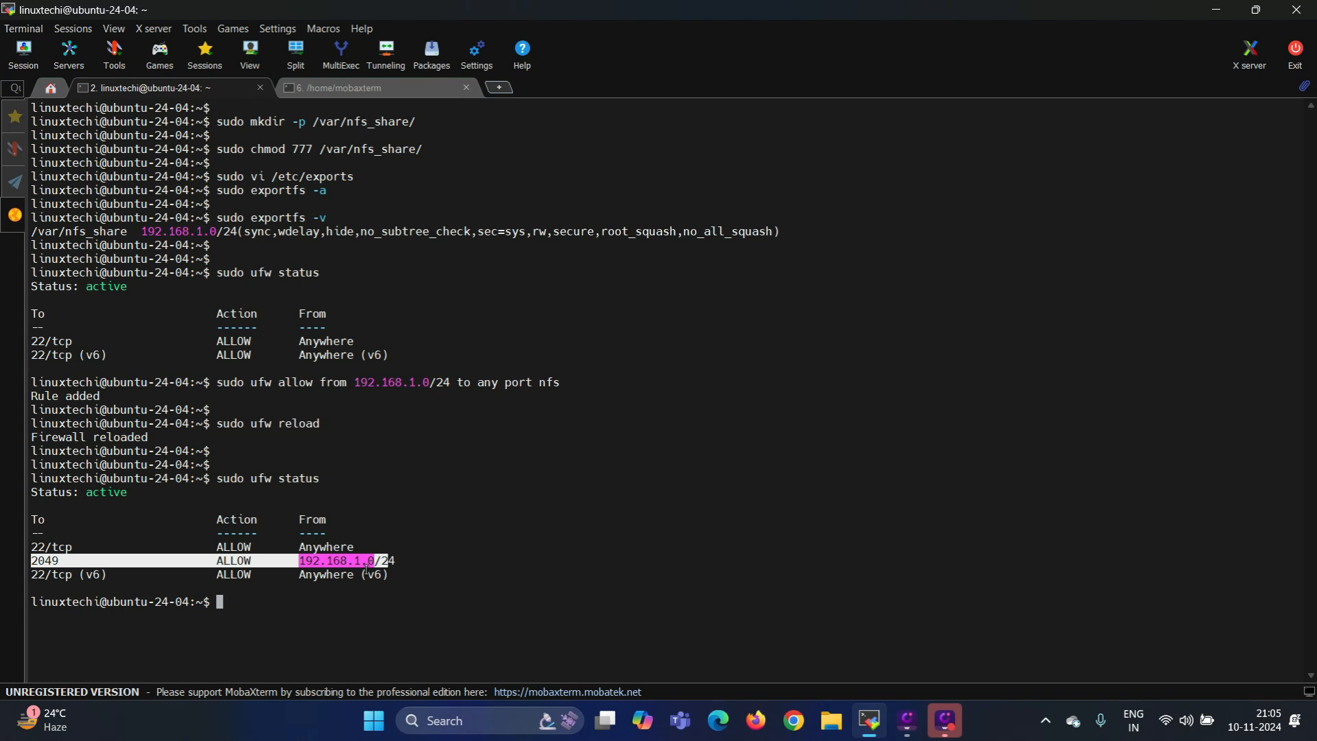
left_click(303, 564)
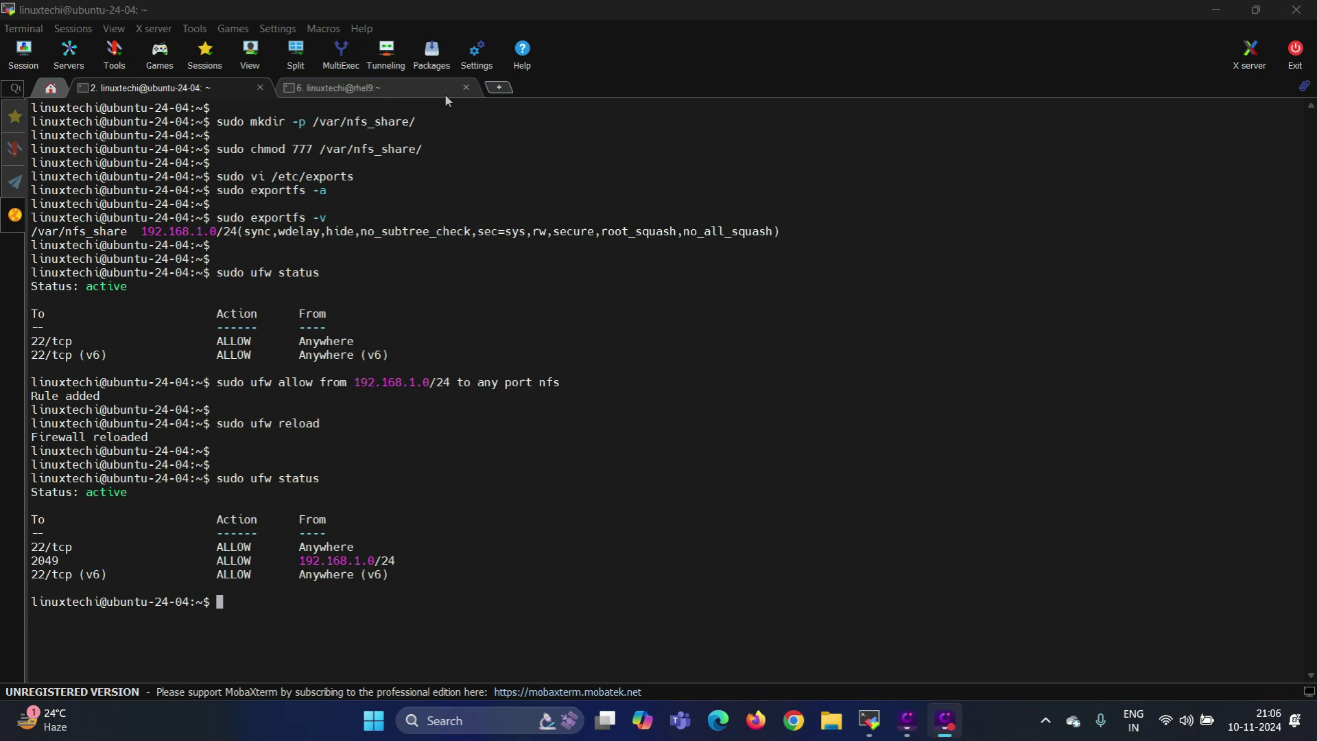
On the rhel9 session, install nfs-utils with sudo dnf -y and clear the screen.
left_click(413, 86)
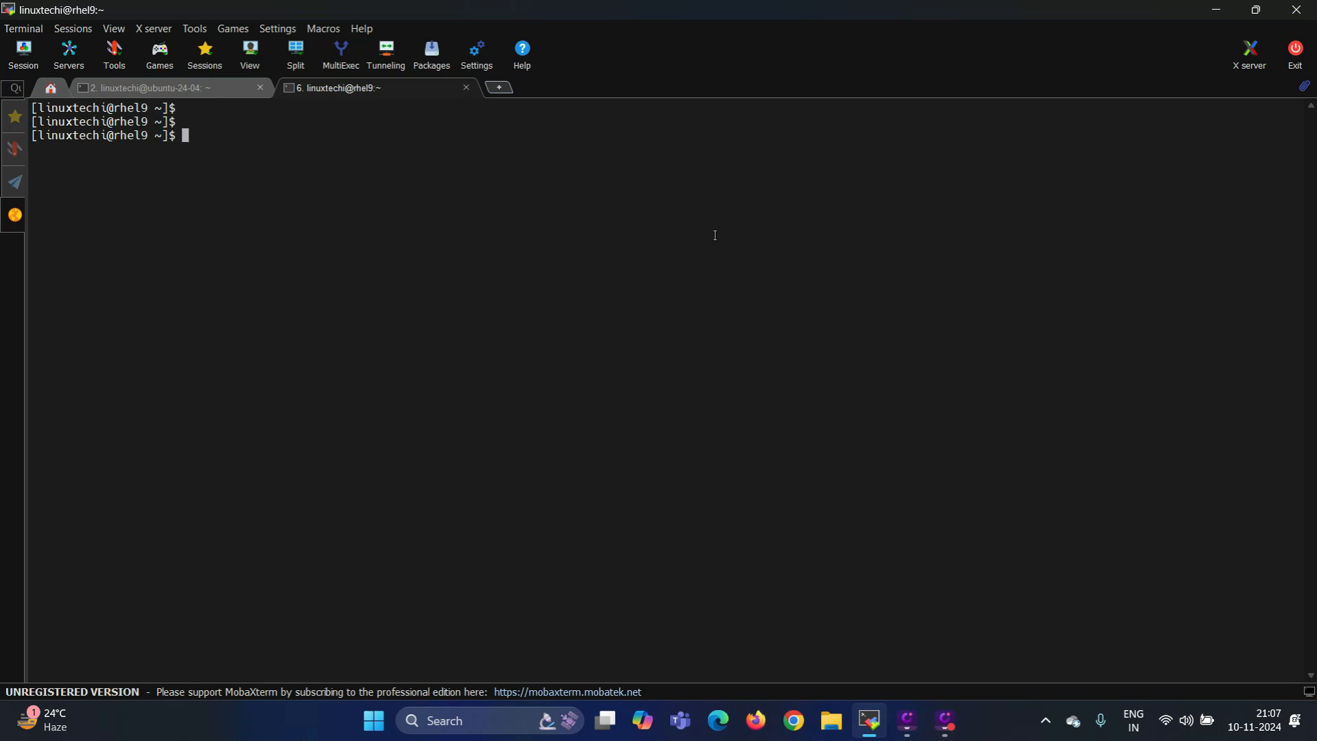
type("sudo dnf install nfs-utils -y")
key("Return")
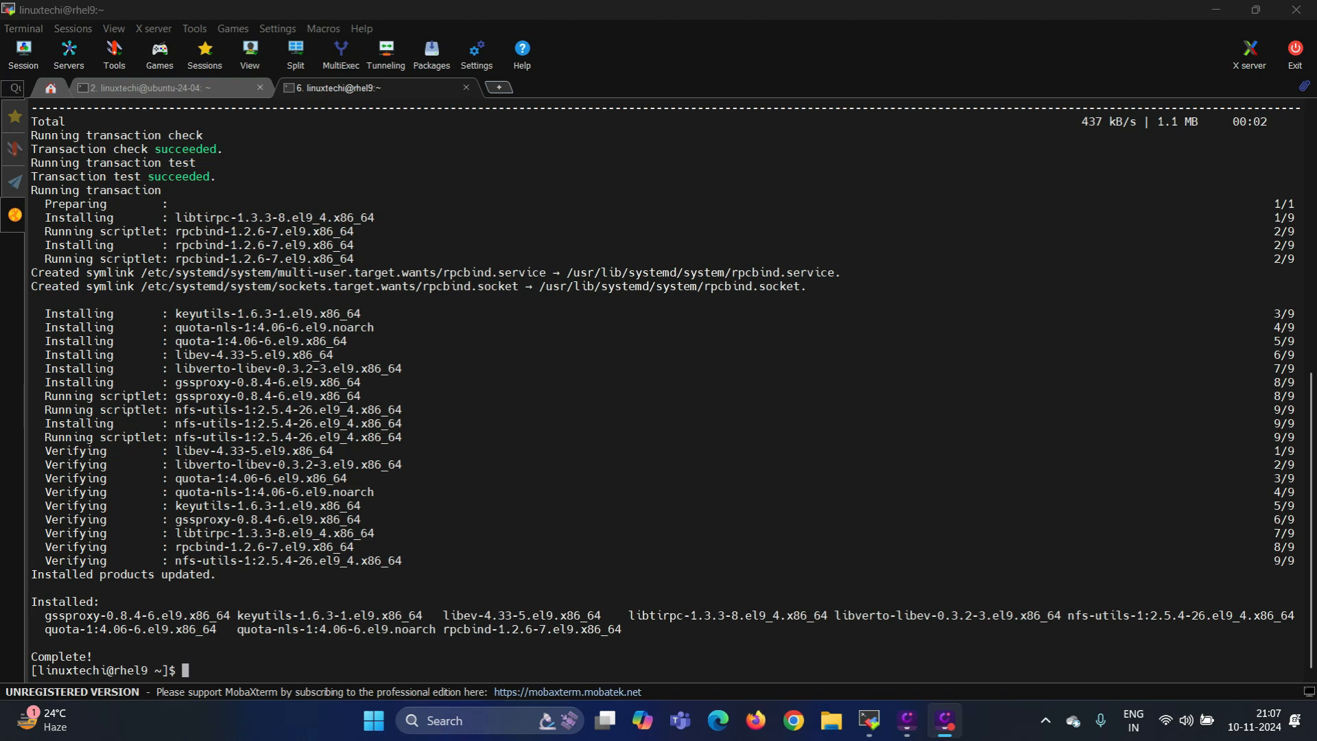
type("clear")
key("Return")
key("Return")
key("Return")
type("sudo mount 192.168")
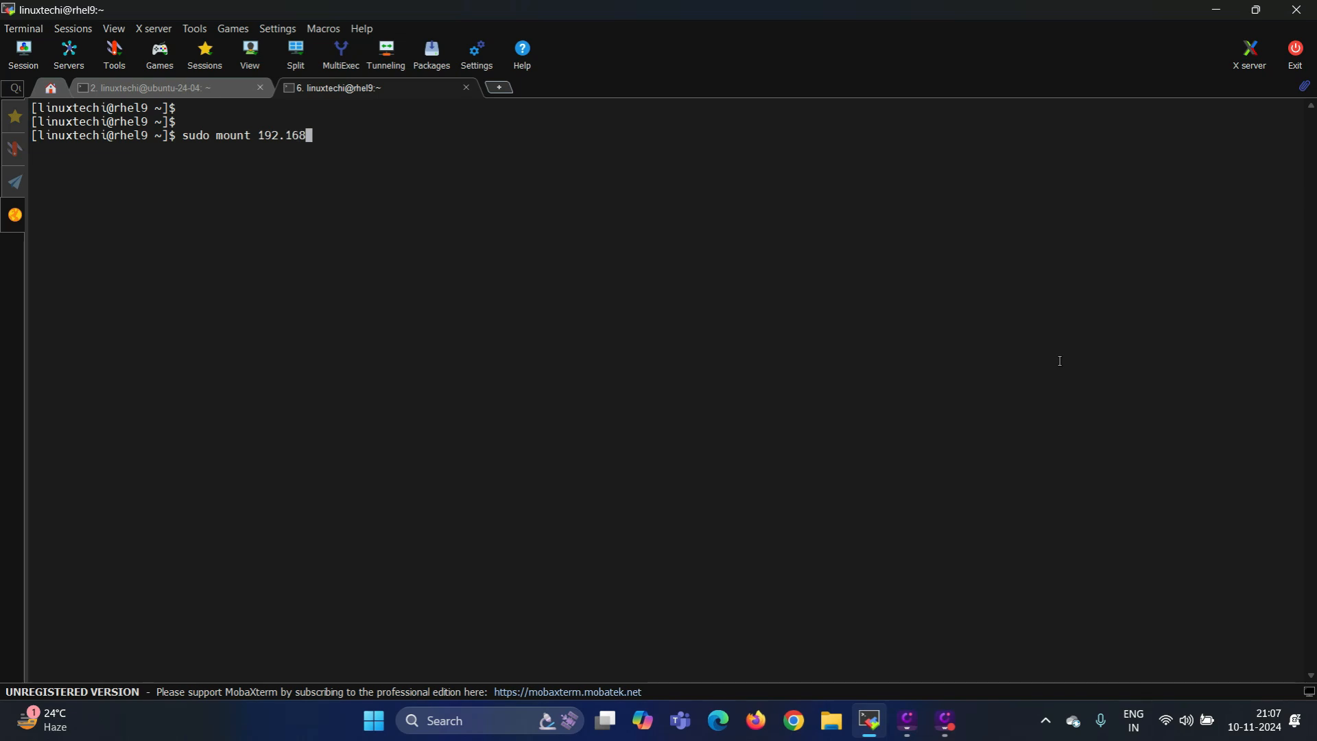
type(".1.11")
type(":")
type("/var/nfs_share ")
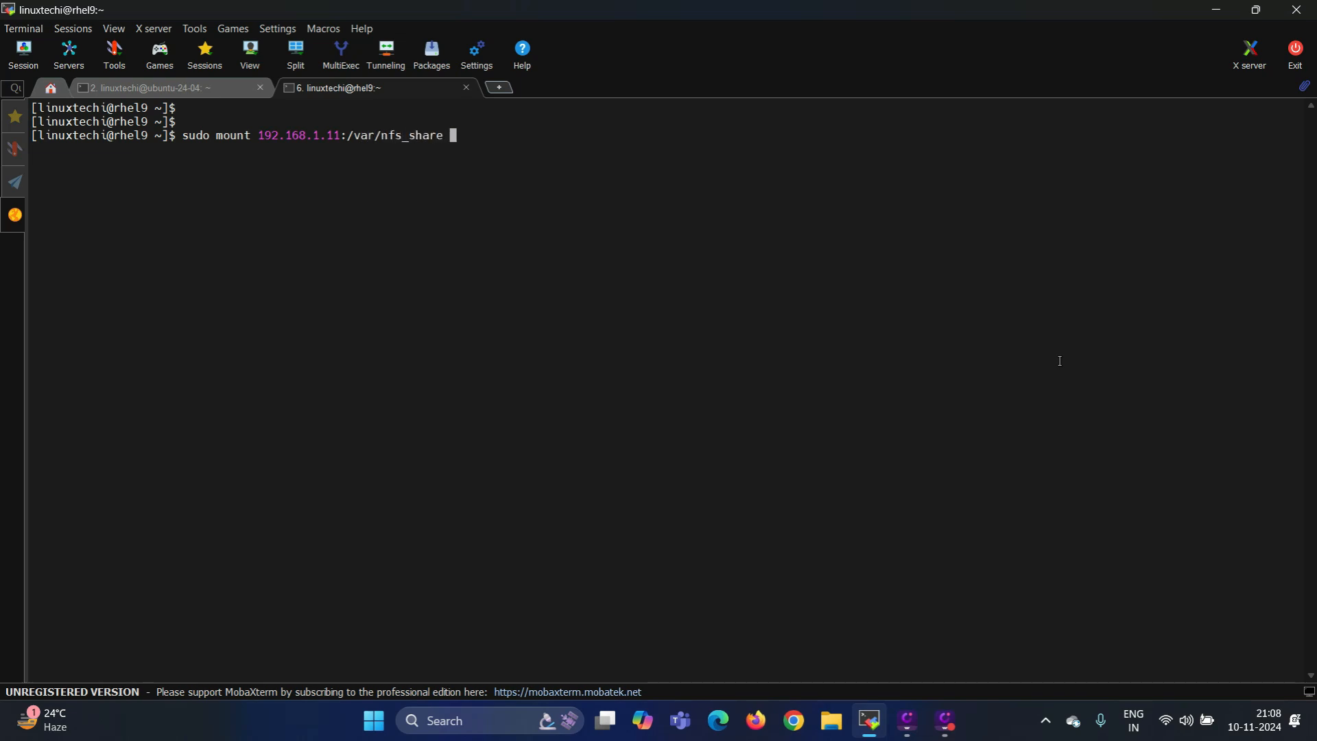
type("/mnt")
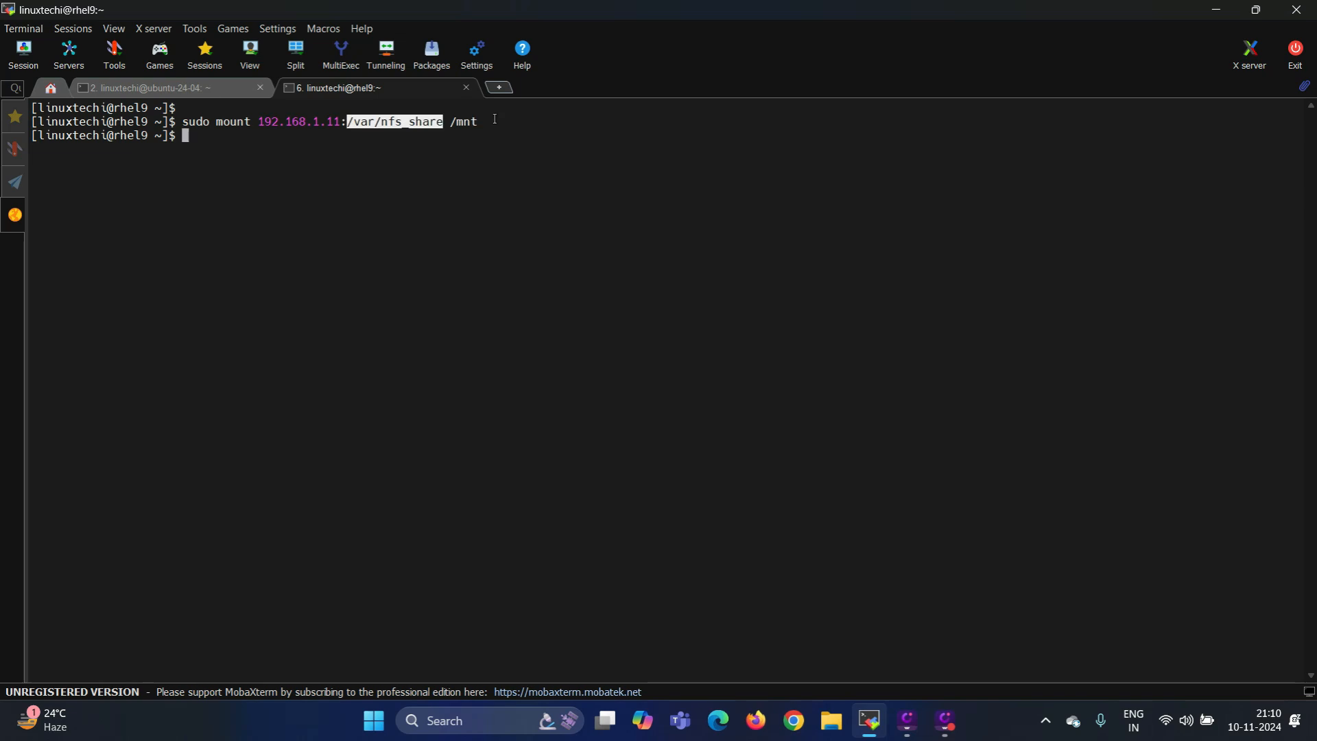
type(" [linuxtechi@rhel9 ~]$ [linuxtechi@rhel9 ~]$ df -Th ")
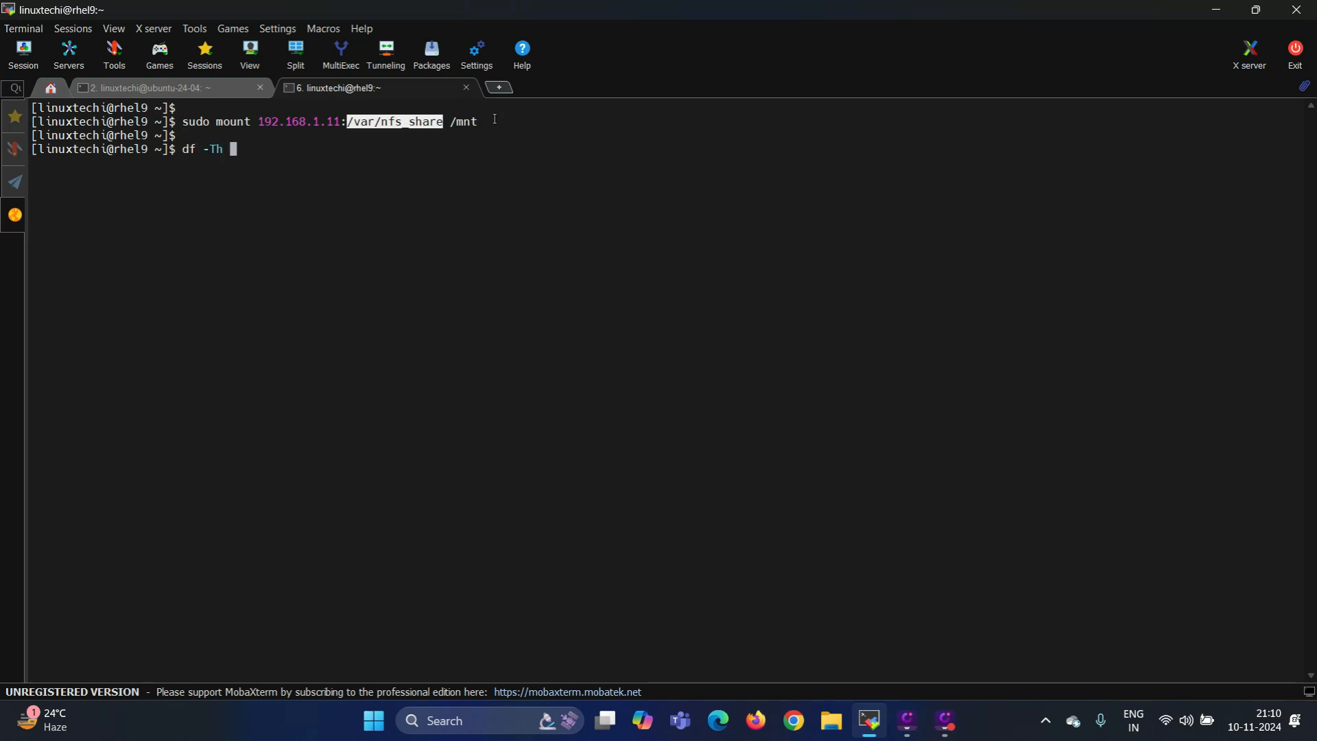
type("/mnt/")
Run df -Th /mnt/ and highlight 192.168.1.11:/var/nfs_share mounted on /mnt as nfs4.
key("Return")
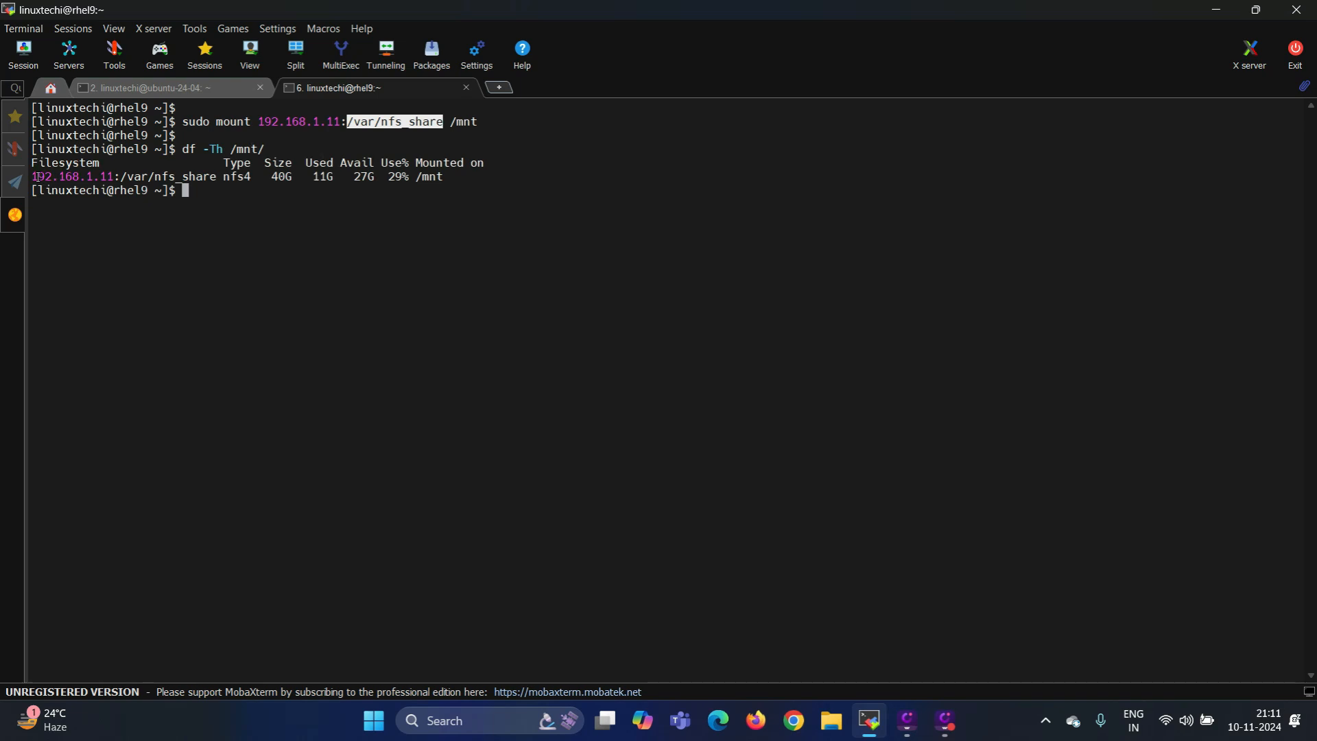
left_click_drag(31, 175, 218, 178)
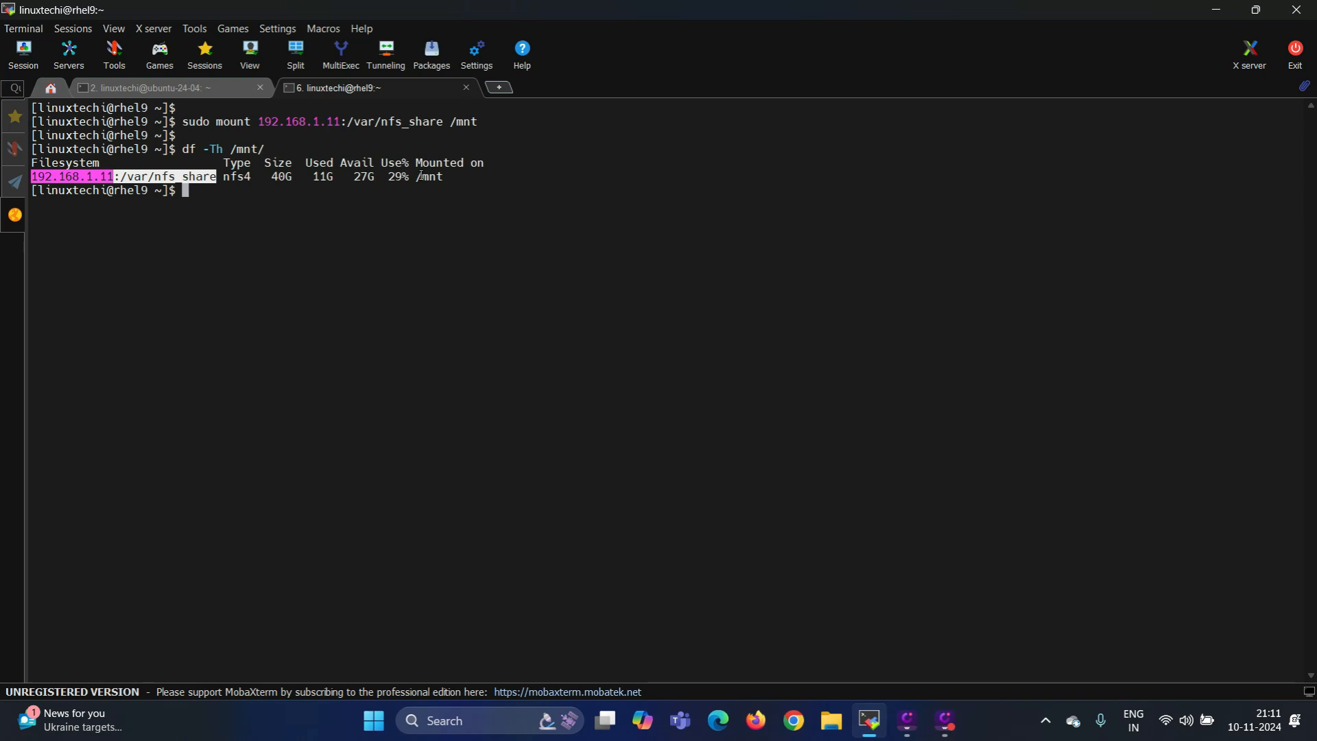
left_click_drag(415, 176, 446, 176)
left_click(572, 200)
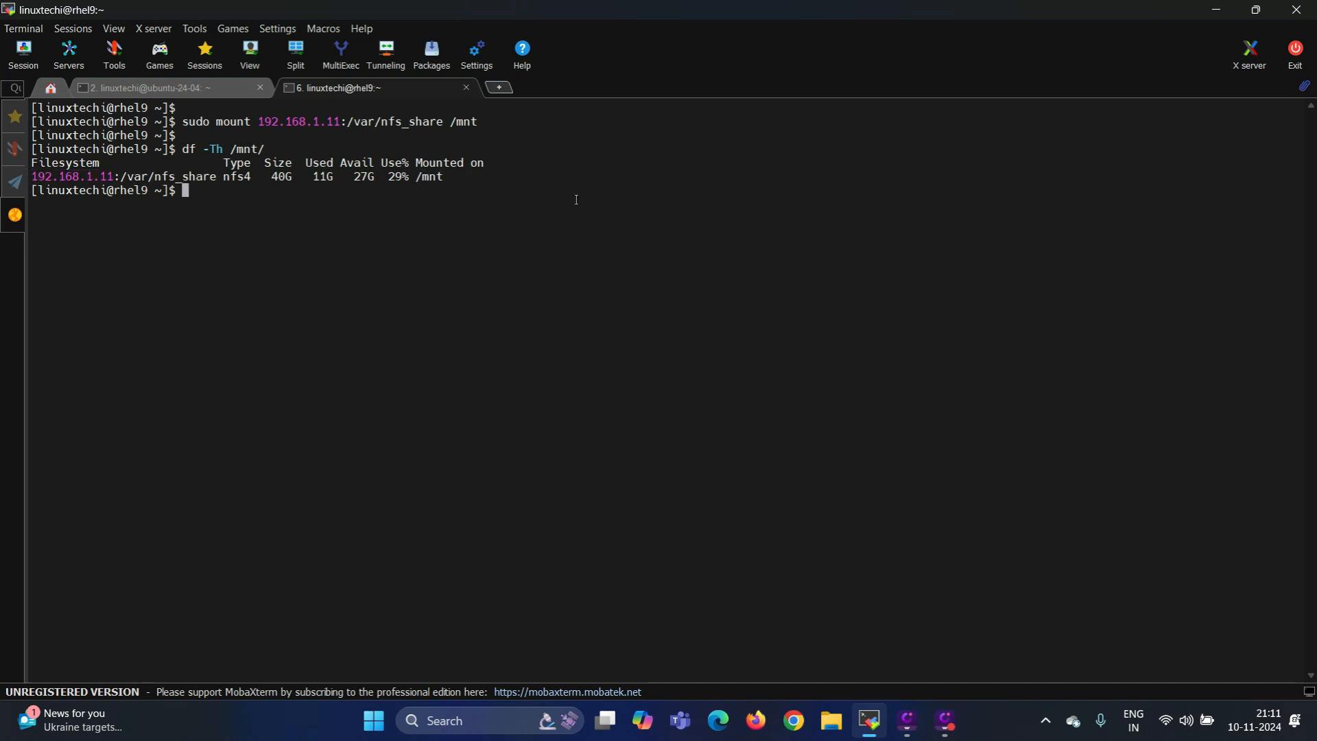
type("cd /mnt/")
Create an empty demofile in /mnt on the client and list it.
key("Return")
key("Return")
type("touc")
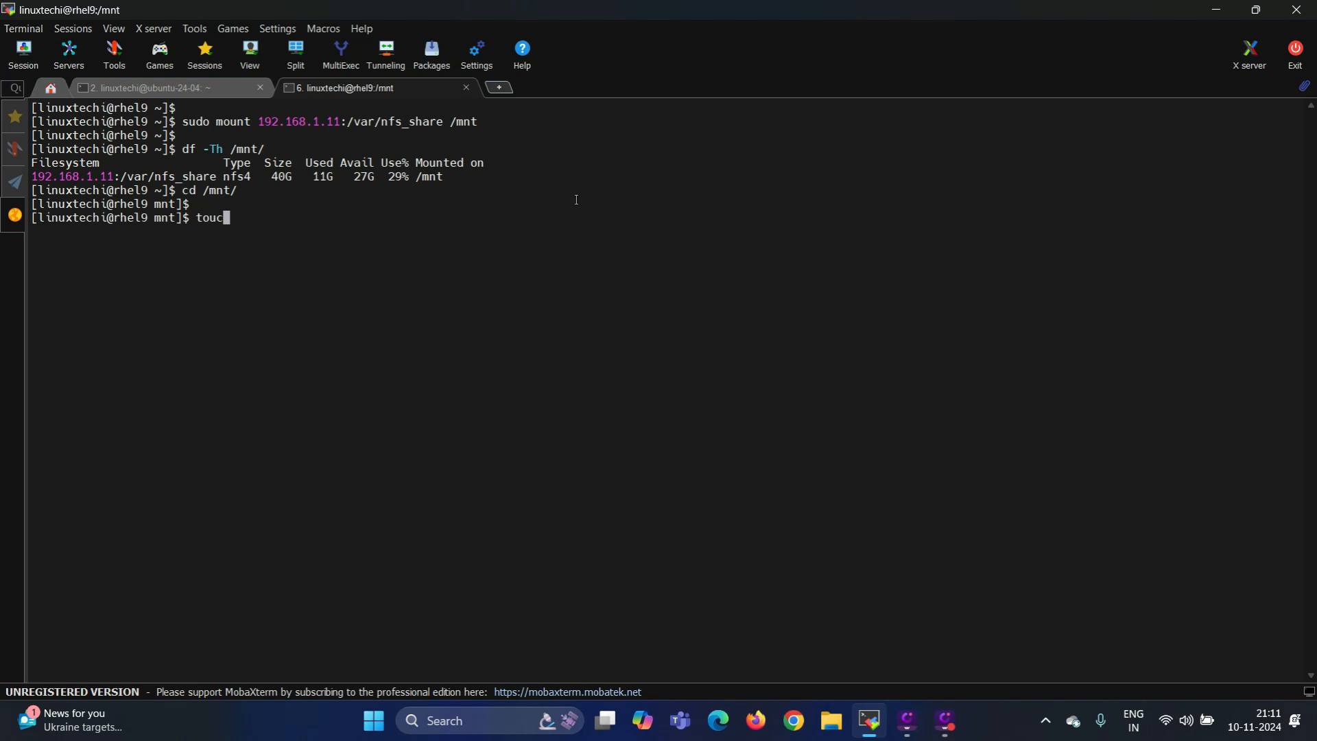
type("h demofi")
type("le")
key("Return")
type("ls")
key("Return")
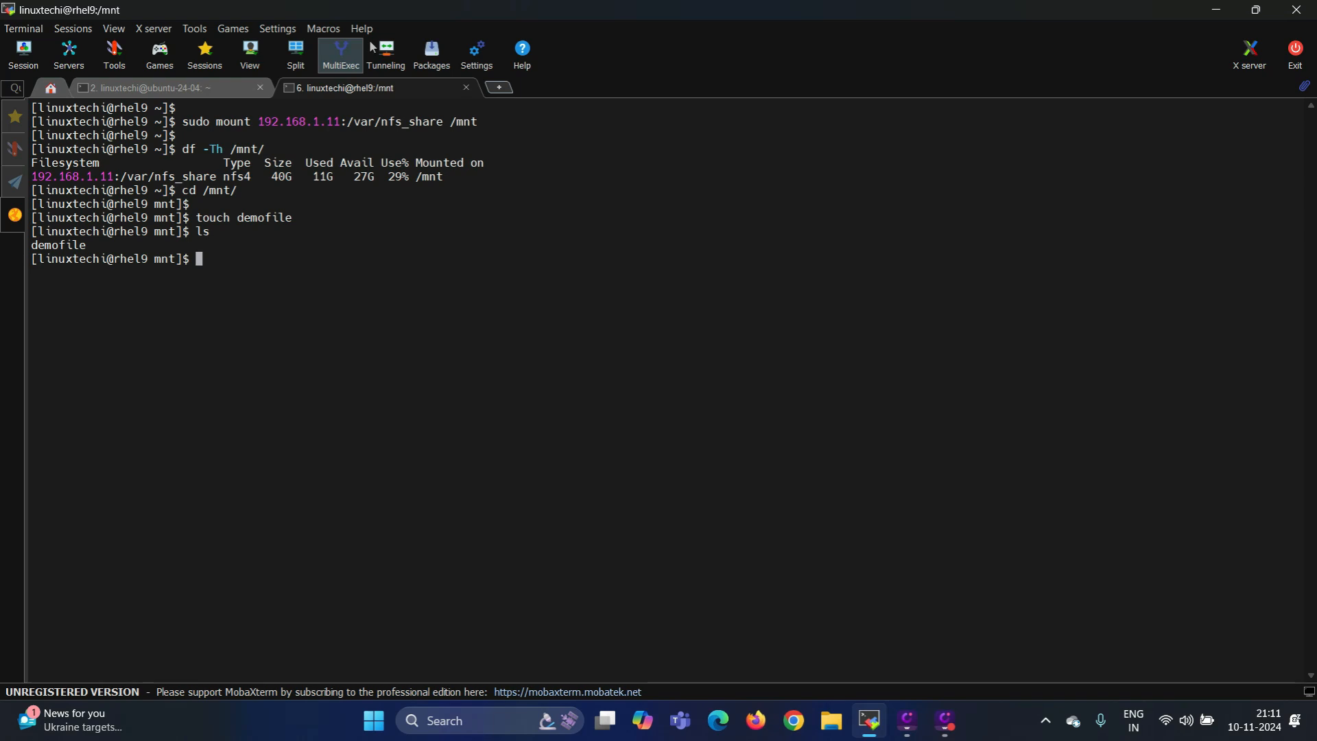
On the Ubuntu server, list /var/nfs_share to confirm demofile arrived, then return home on rhel9.
left_click(216, 88)
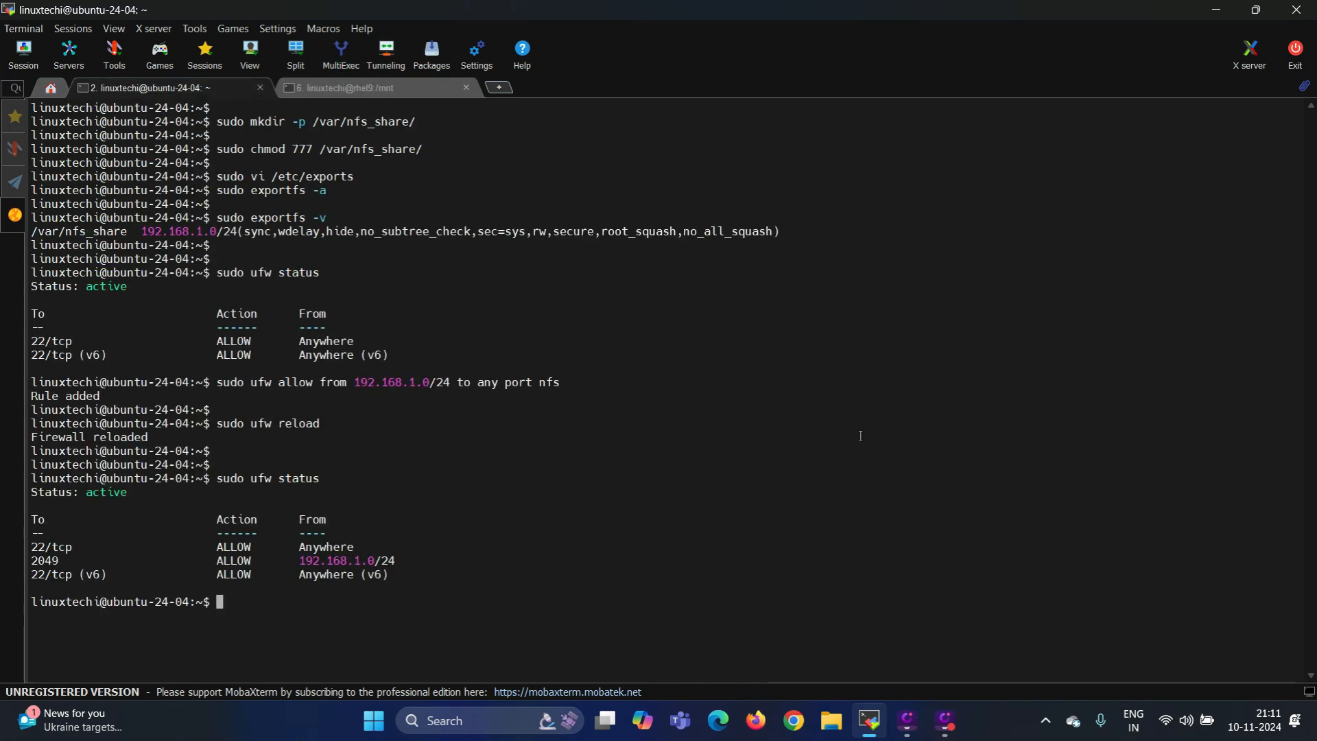
type("cd /var/nf")
key("Tab")
key("Return")
type("ls")
key("Return")
double_click(58, 629)
left_click(378, 86)
type("cd")
key("Return")
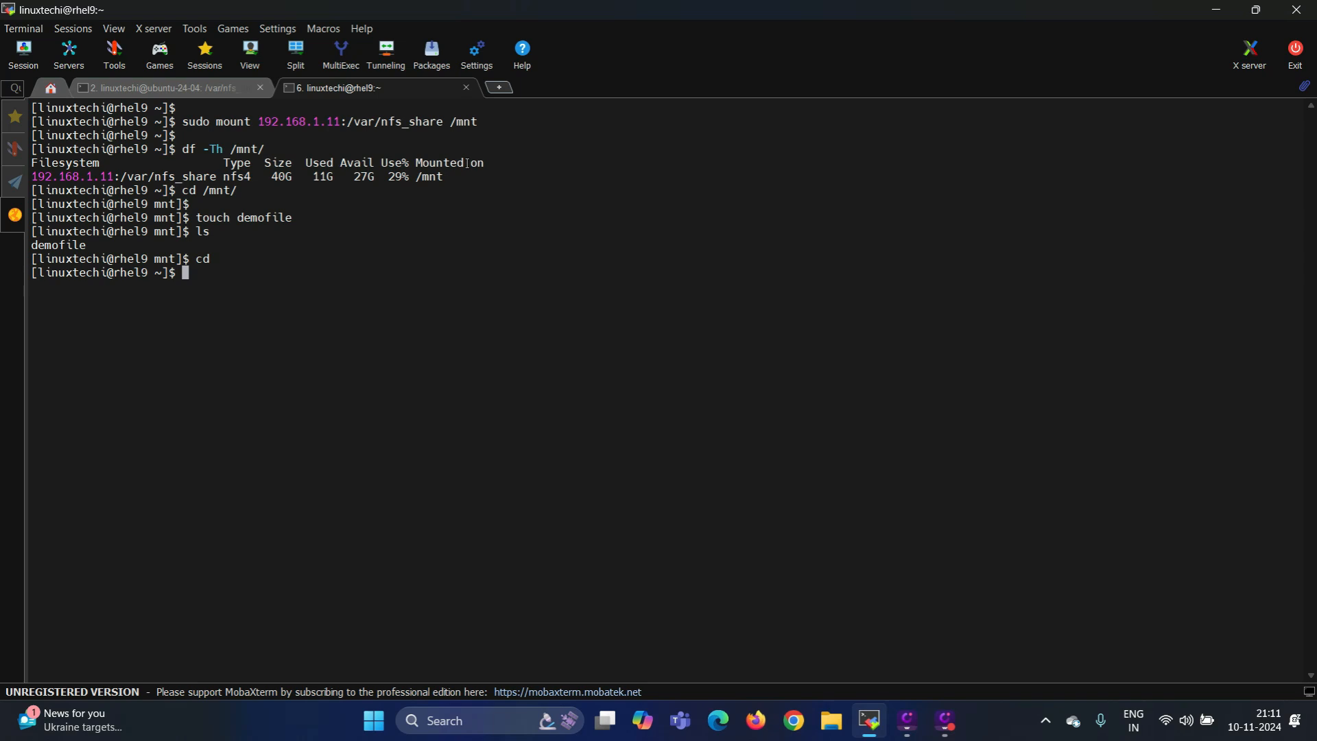
left_click_drag(183, 122, 474, 124)
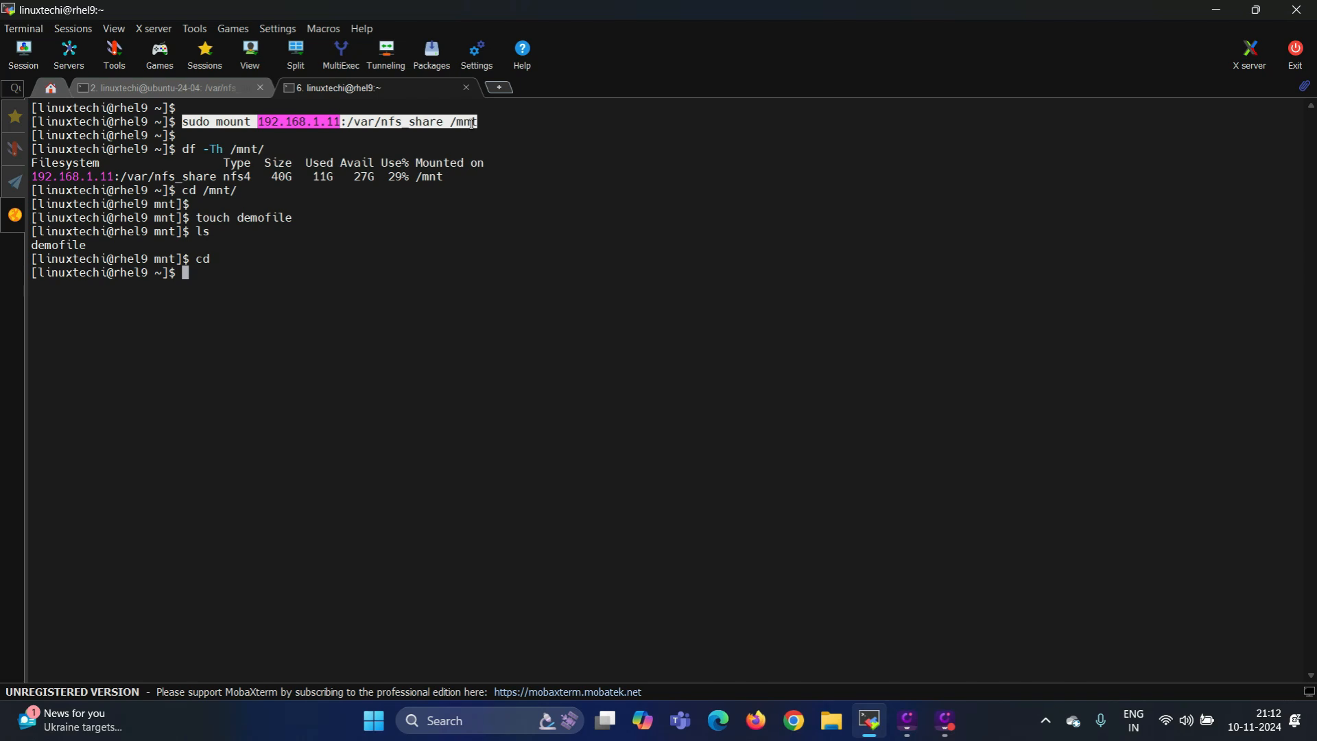
In vi, append '192.168.1.11:/var/nfs_share /mnt nfs defaults 0 0' to /etc/fstab.
key("Return")
key("Return")
type("sudo vi /etc/fstab")
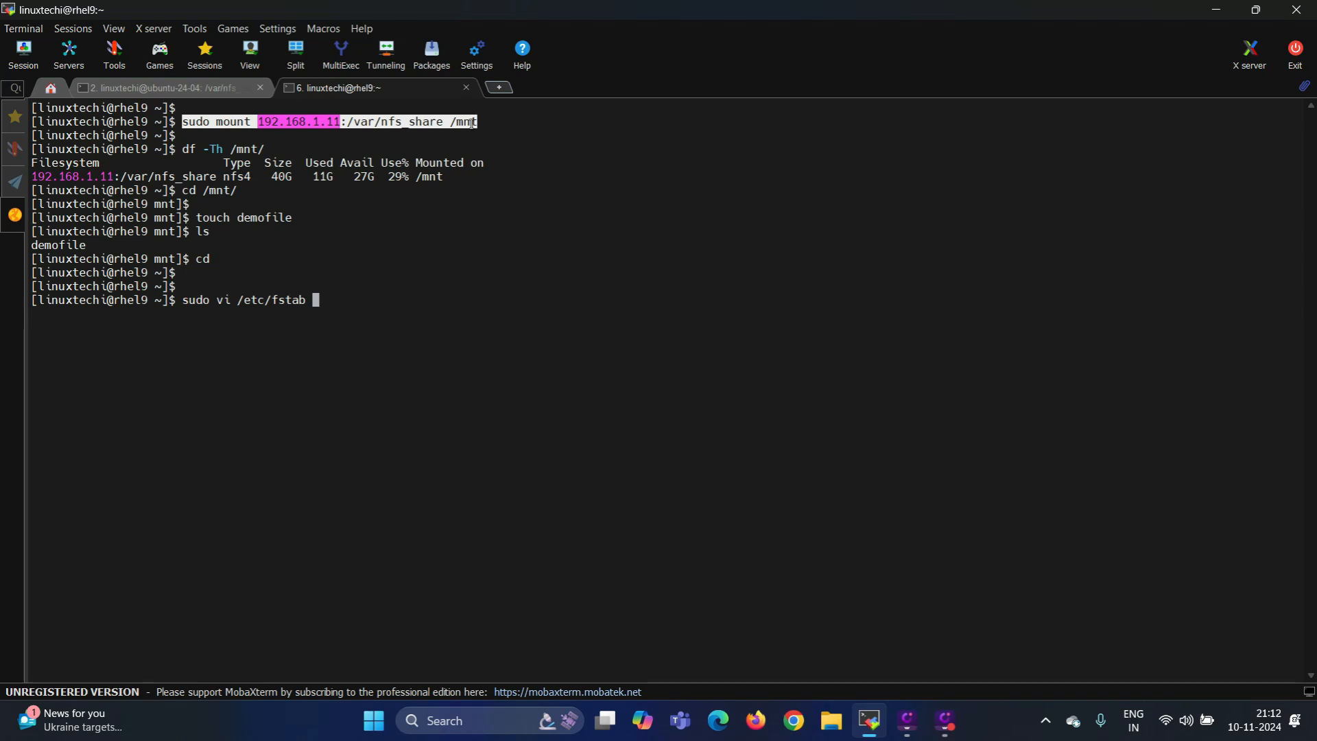
key("Return")
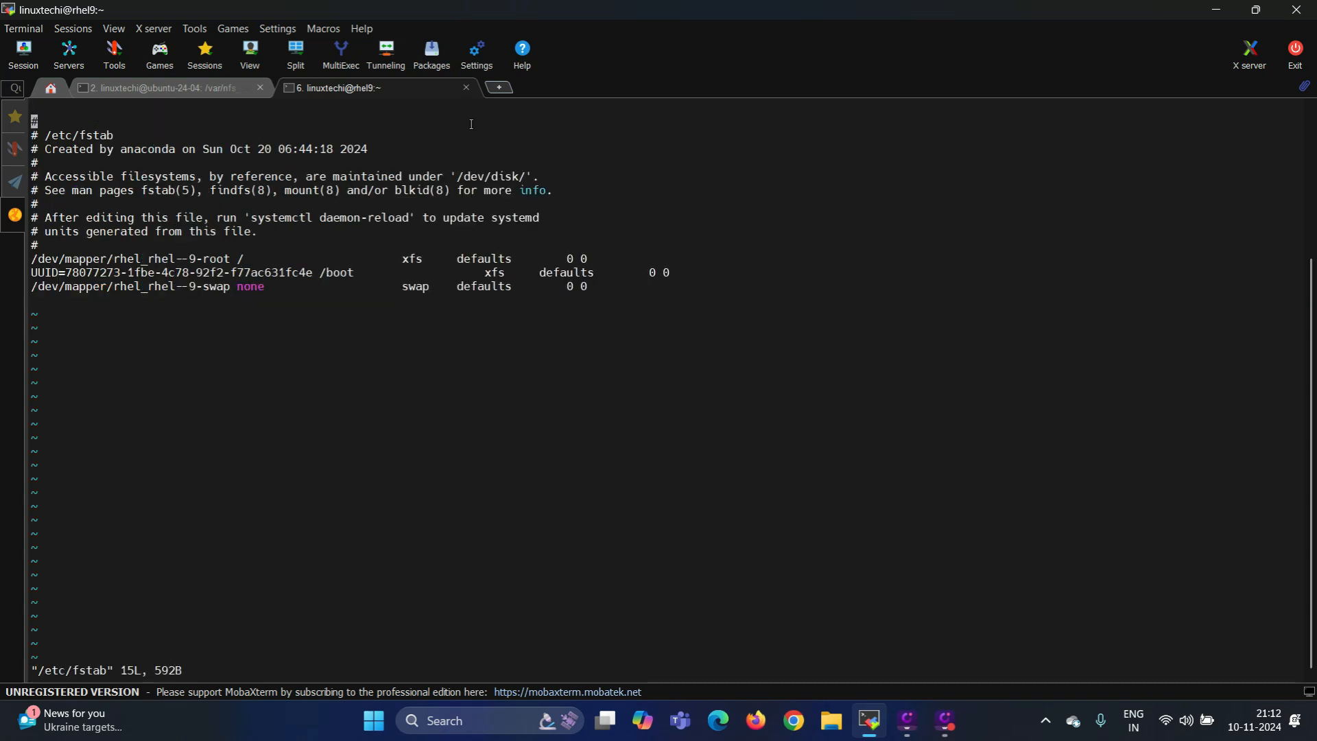
type("Go192")
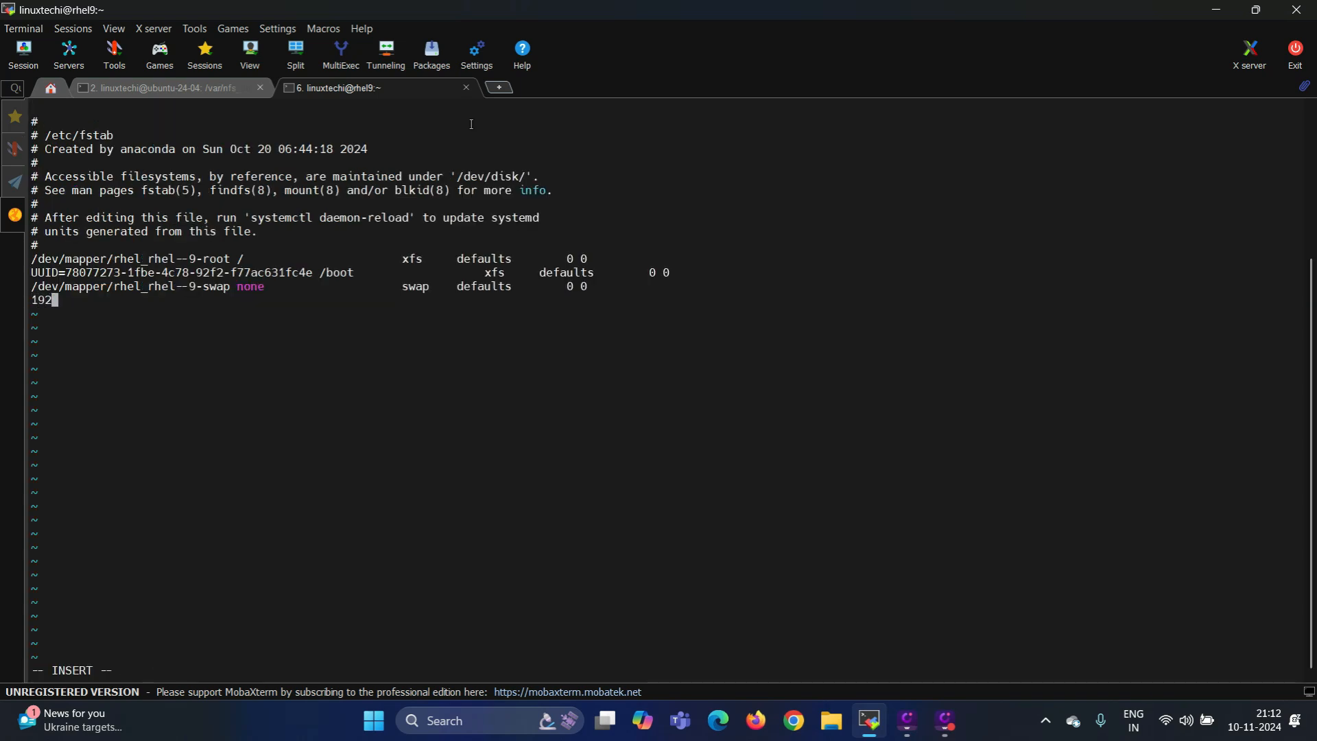
type(".1")
type("68.1.11:/var/nfs_share    ")
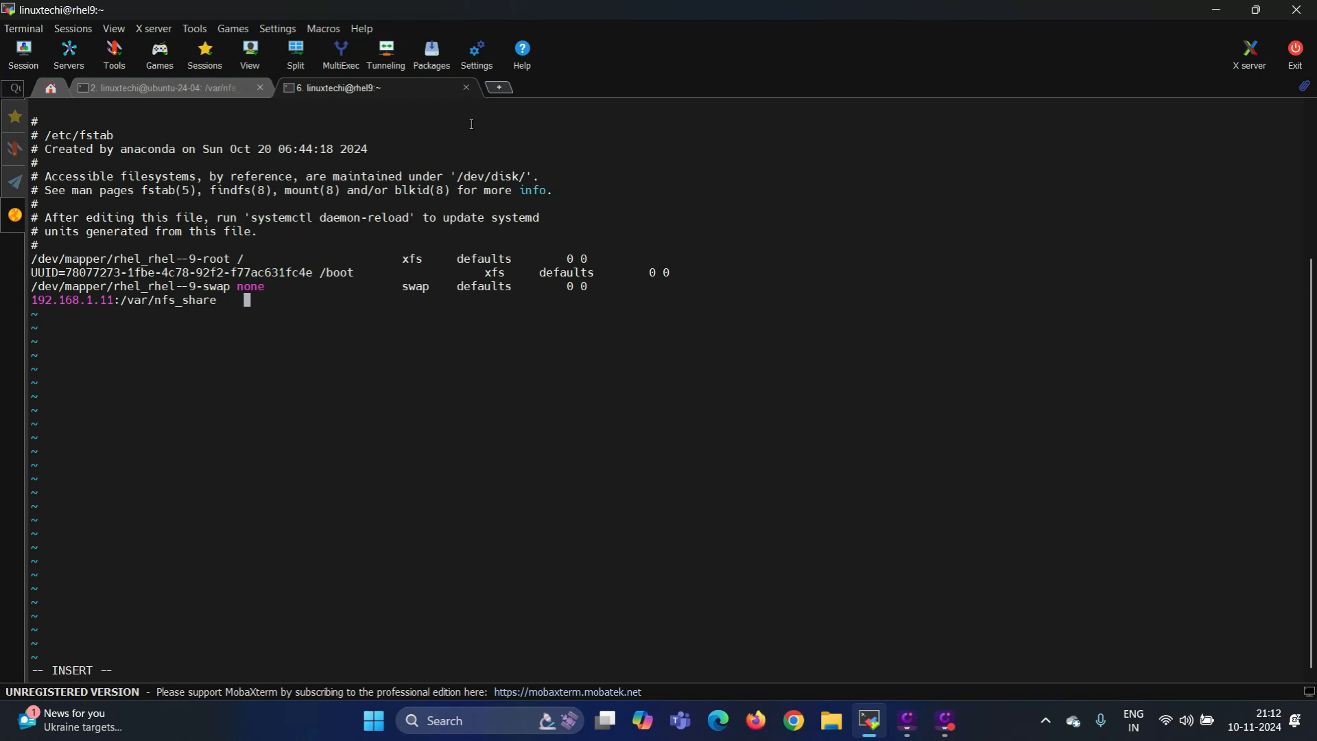
type("/mnt    nfs    defaults 0 0")
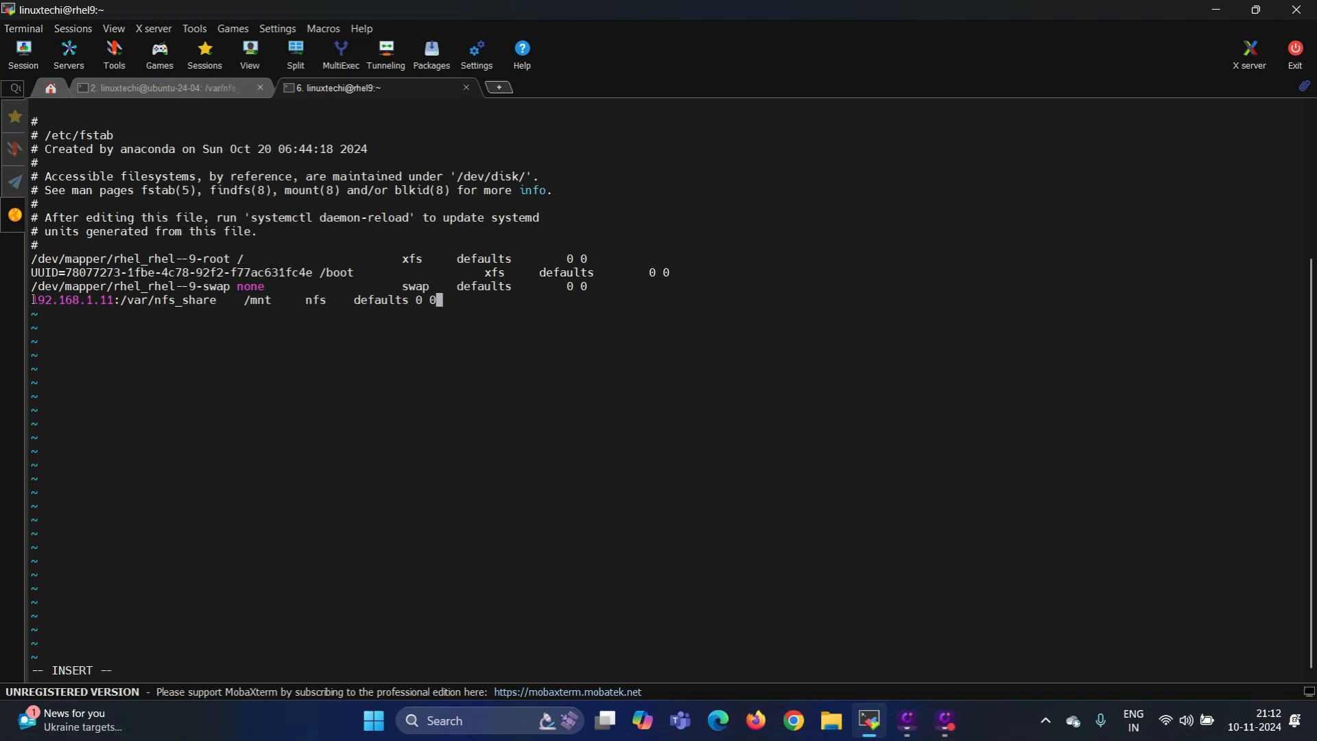
left_click_drag(33, 299, 216, 302)
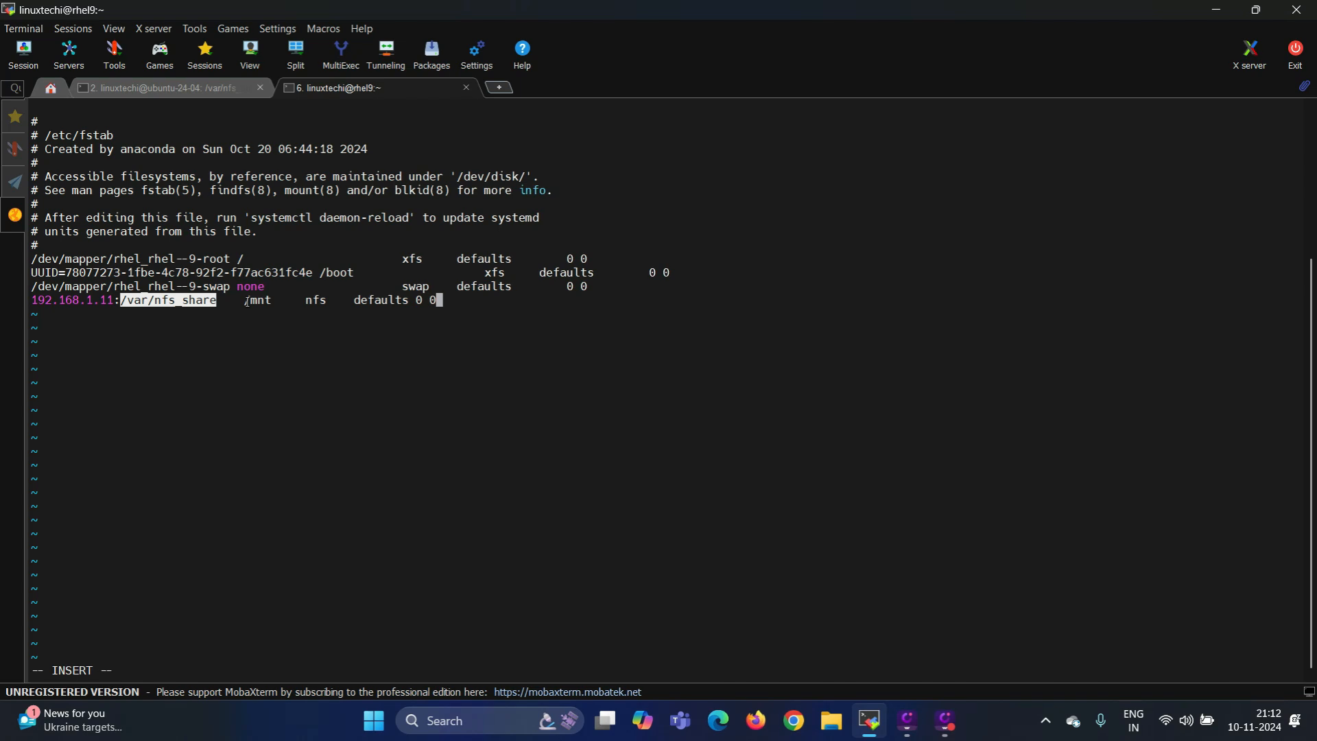
left_click_drag(243, 299, 264, 299)
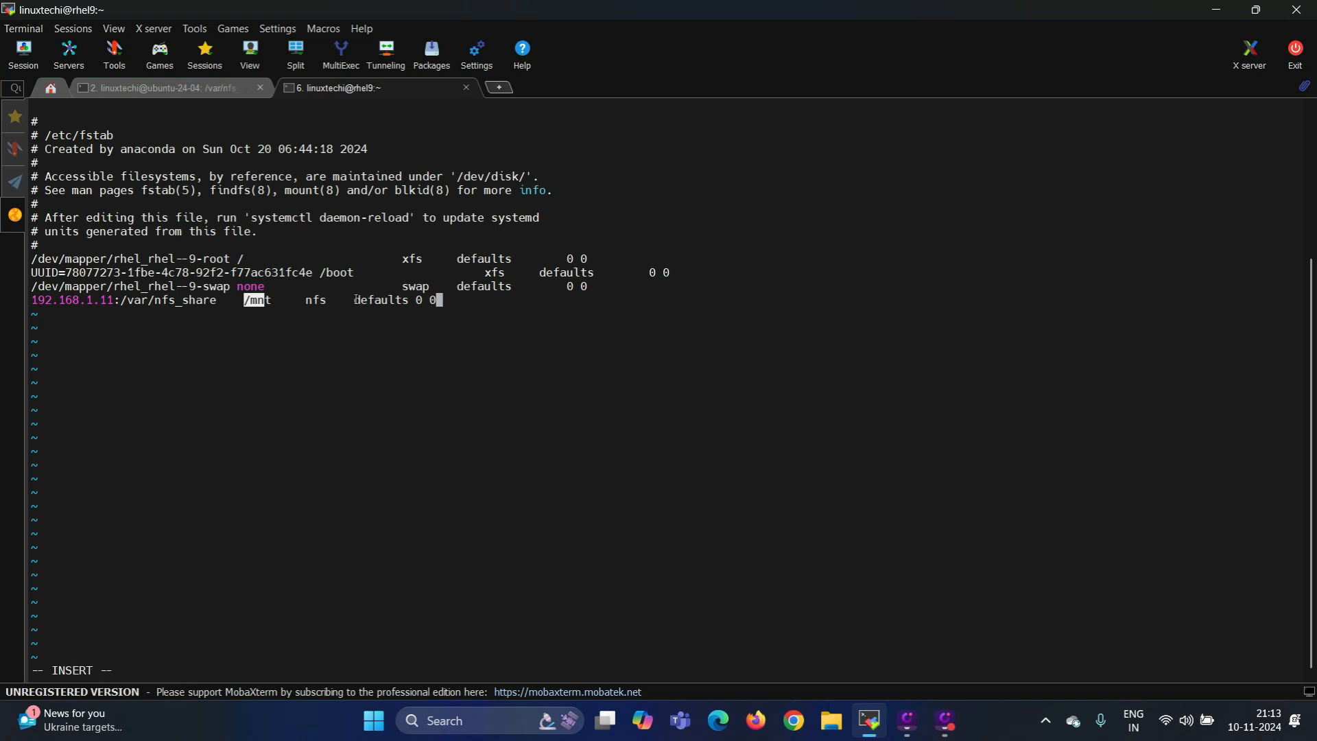
key("Escape")
type(":wq!")
Save /etc/fstab with :wq! and mount everything via sudo mount -a.
key("Return")
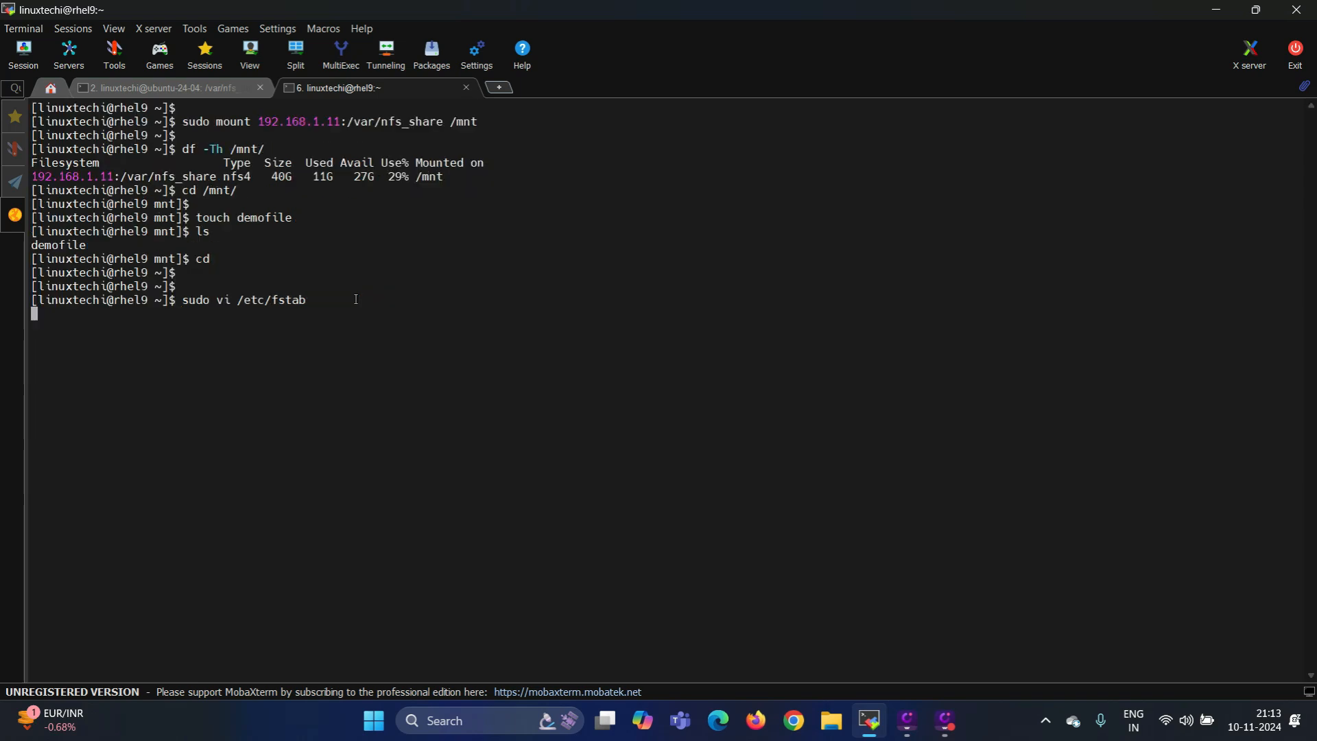
key("Return")
key("Return")
key("Return")
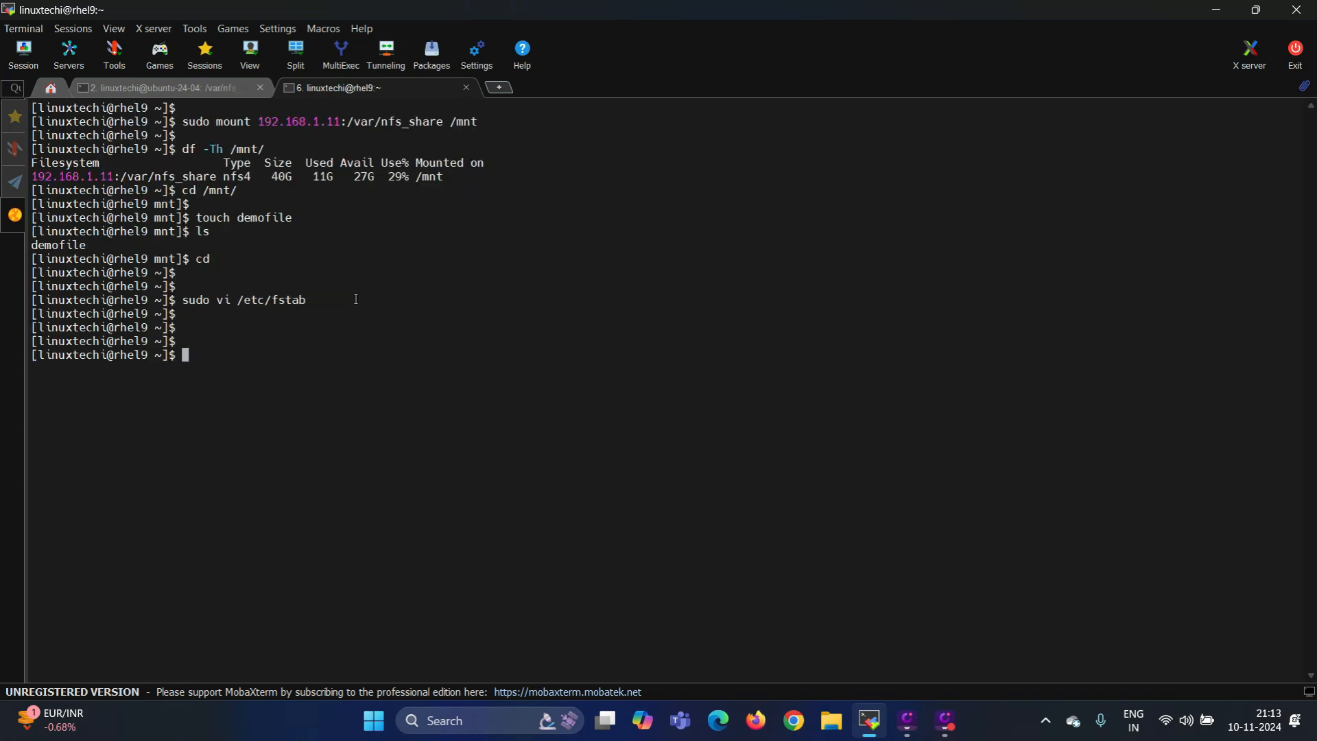
type("sudo moun")
type("t -a")
key("Return")
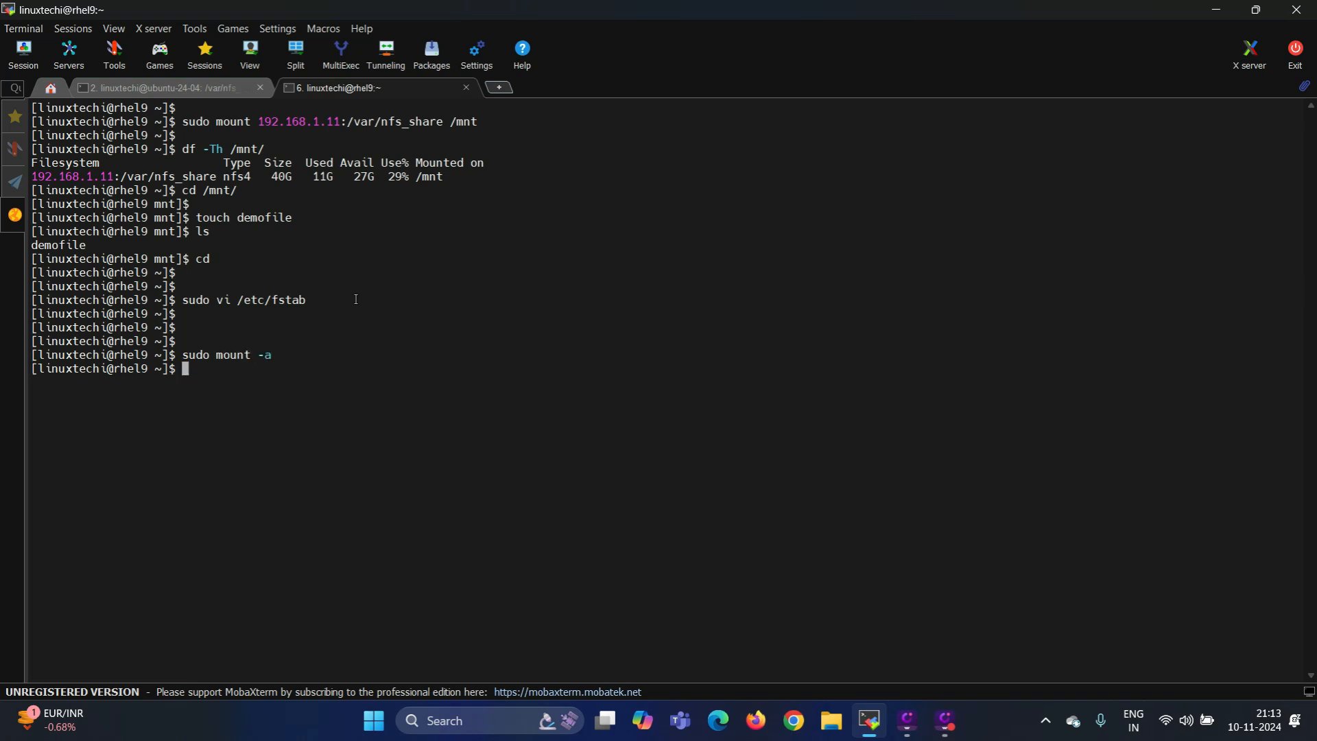
key("Return")
key("Return")
key("Return")
type("df -Th")
Run df -Th and highlight the 192.168.1.11:/var/nfs_share line mounted on /mnt.
key("Return")
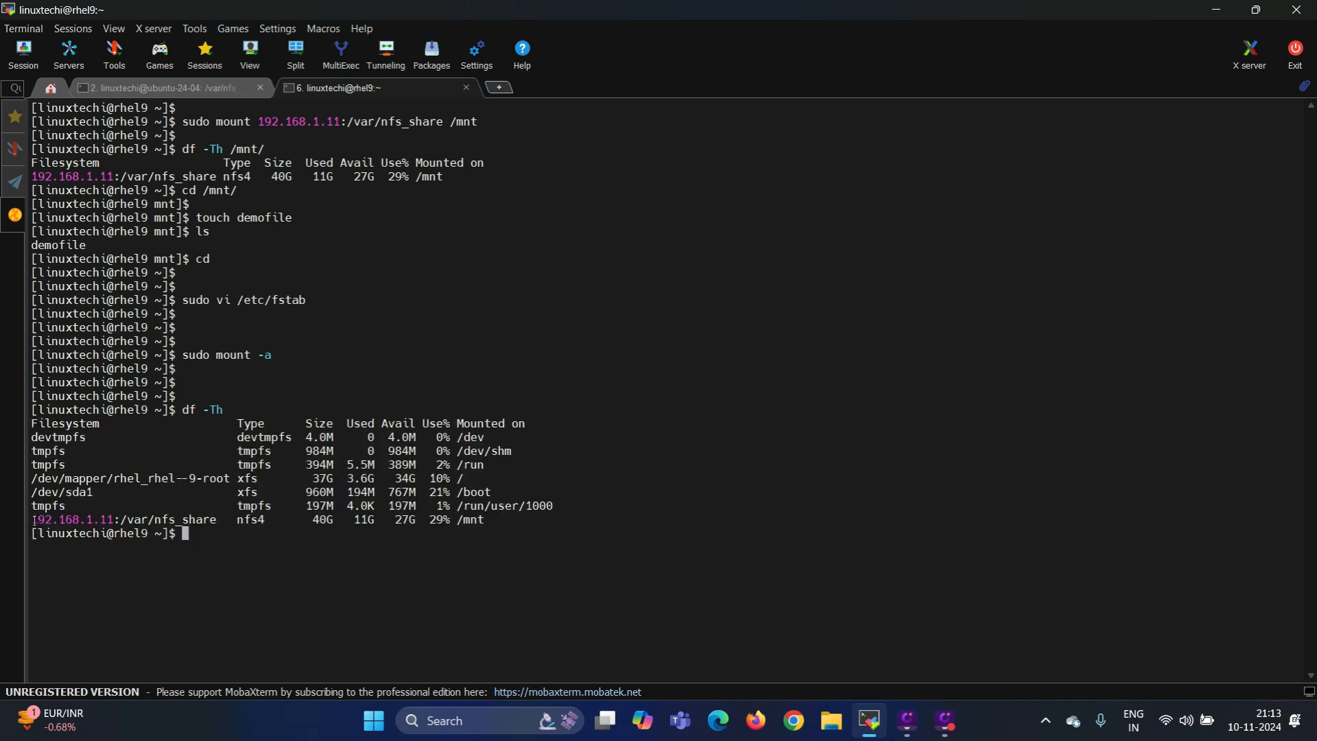
left_click_drag(33, 520, 480, 520)
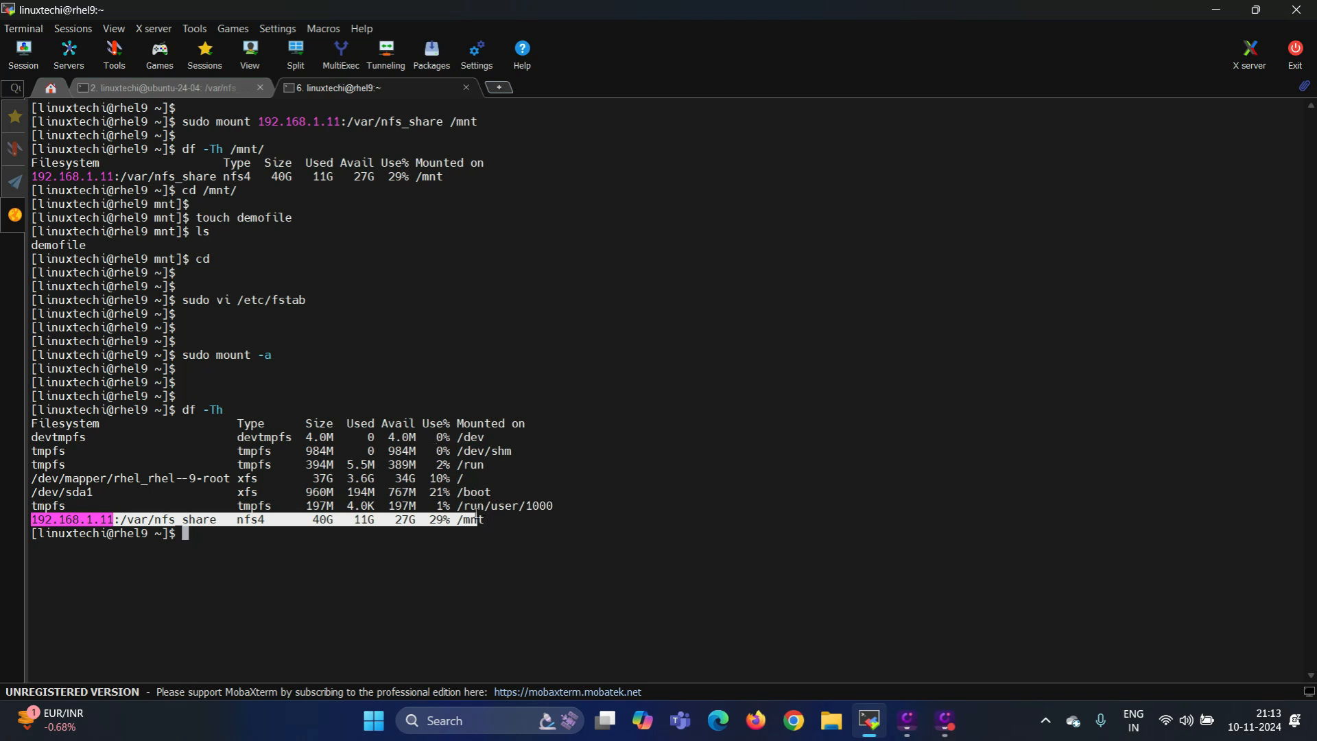
double_click(472, 520)
left_click(225, 214)
Switch to the ubuntu-24-04 session showing demofile in /var/nfs_share.
left_click(178, 87)
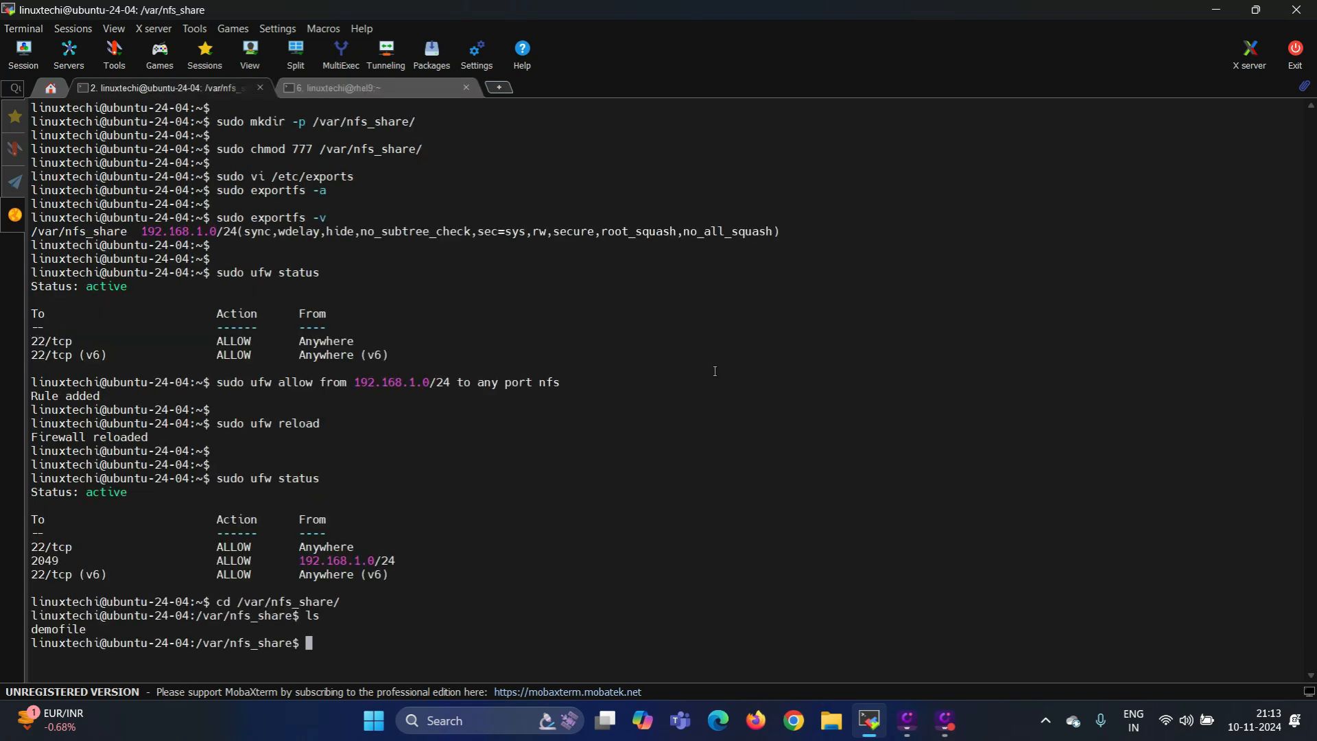